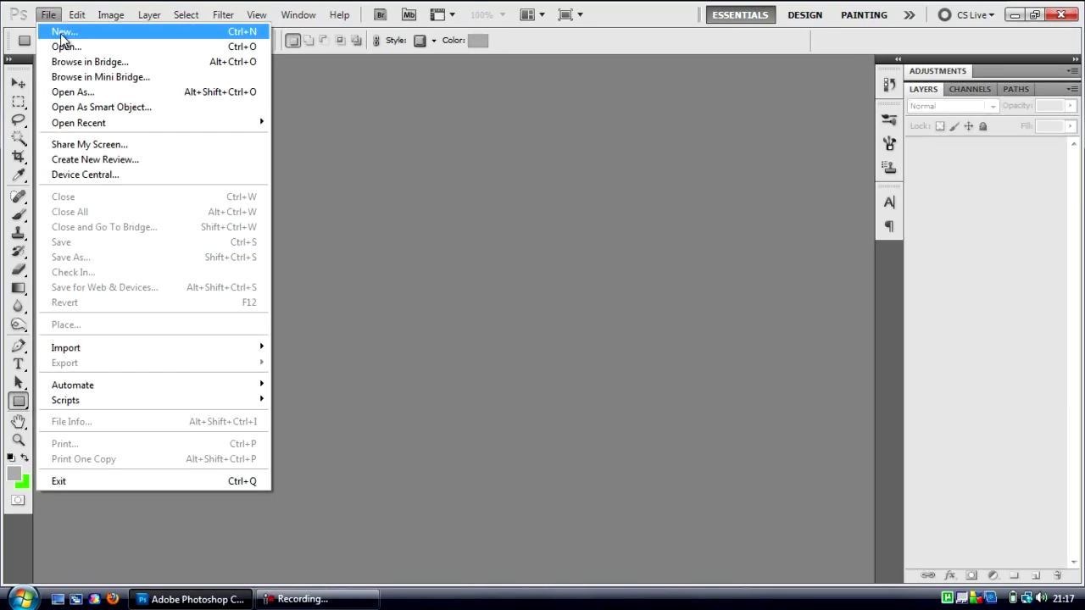
# Create a transparent 1280 × 720 pixel document and draw a gray rectangle about 850 × 58 px along the canvas's lower-left edge.
pyautogui.click(61, 34)
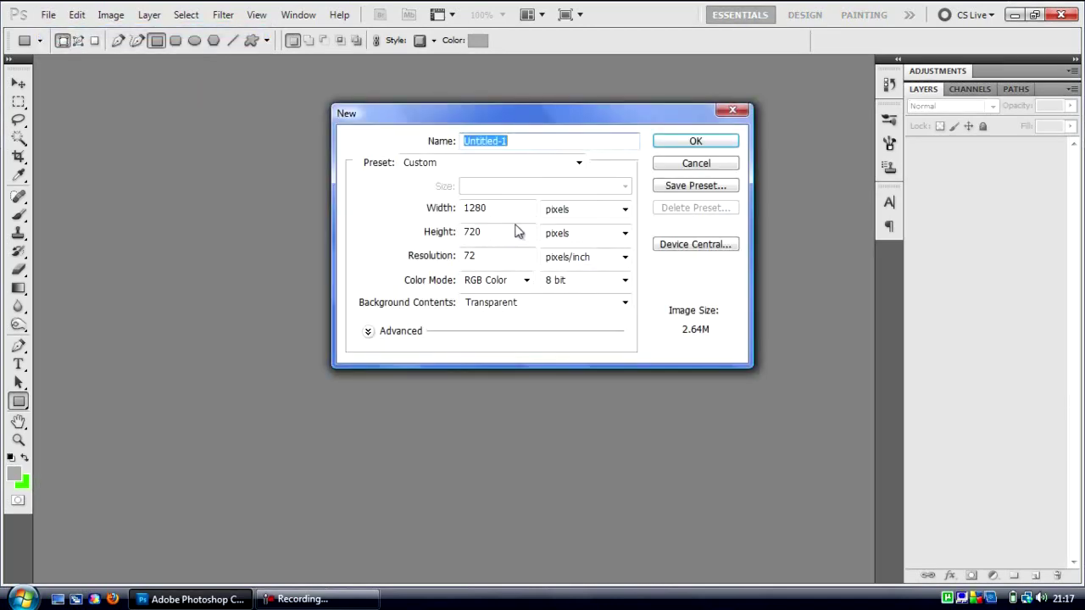
pyautogui.click(507, 210)
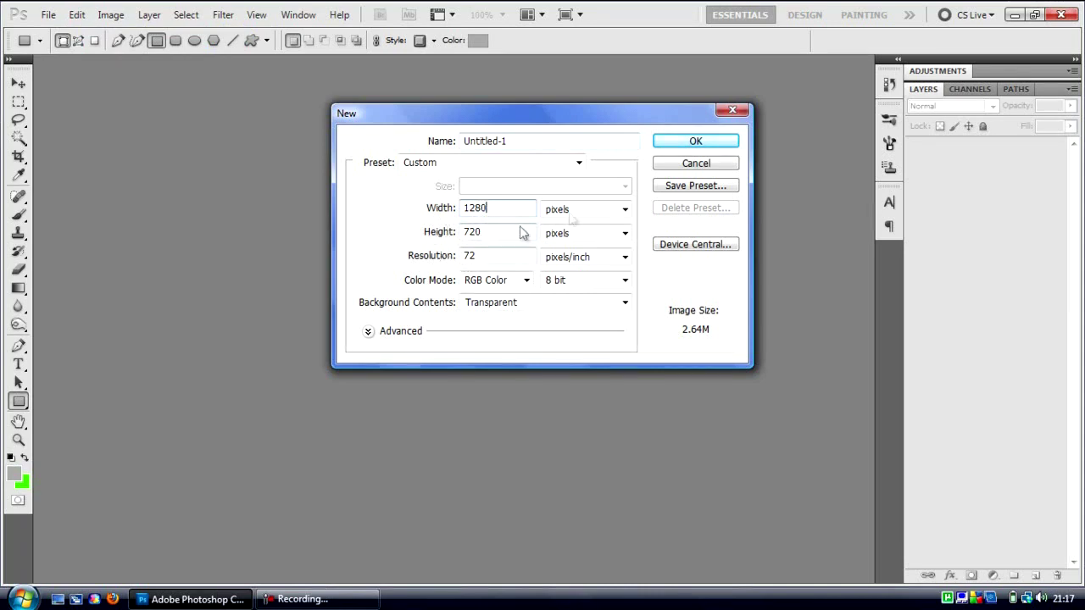
pyautogui.click(696, 141)
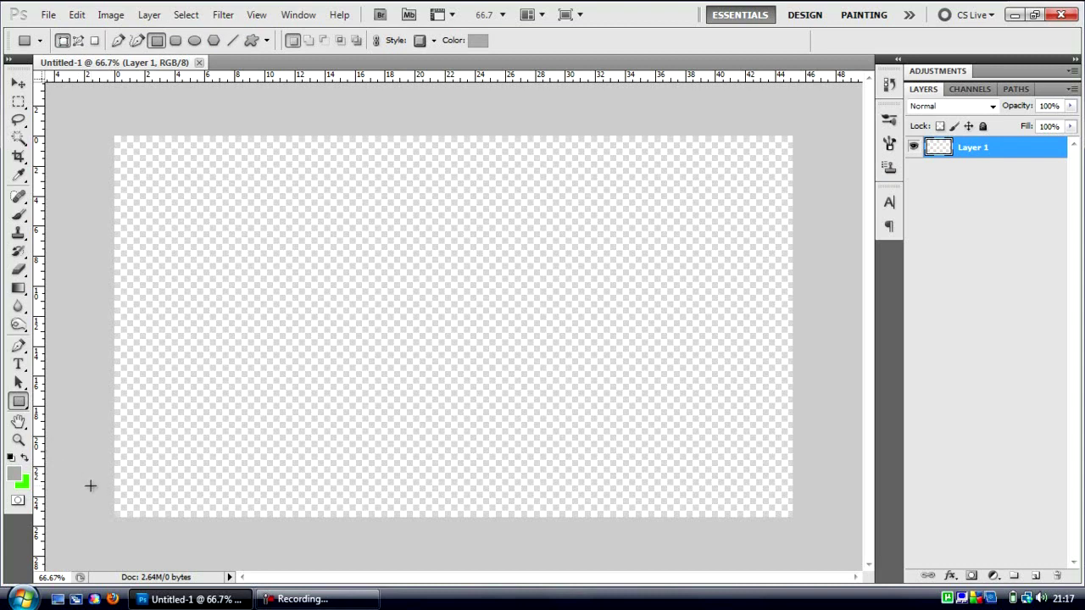
pyautogui.moveTo(98, 490); pyautogui.dragTo(551, 520)
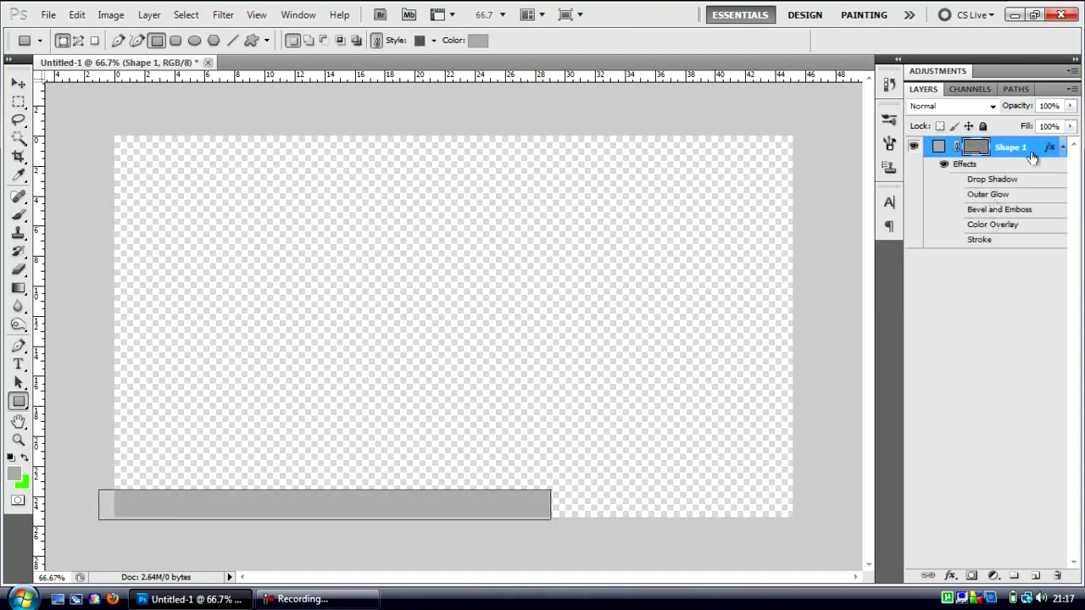
# Check the rectangle layer's blending options without changing them and collapse its effects list.
pyautogui.rightClick(1009, 148)
pyautogui.click(921, 173)
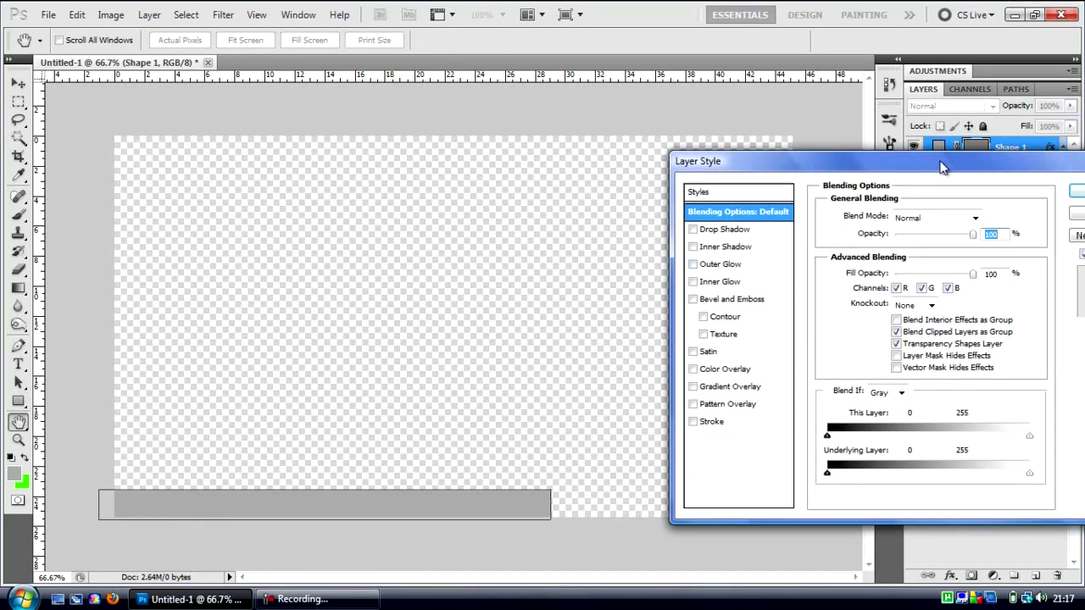
pyautogui.moveTo(940, 166); pyautogui.dragTo(797, 168)
pyautogui.click(958, 199)
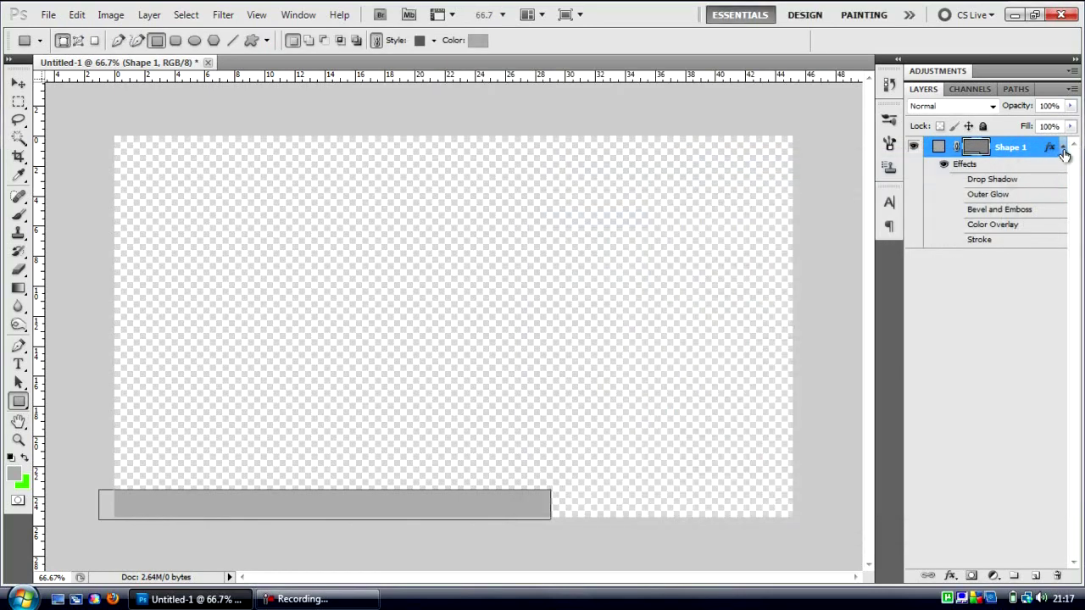
pyautogui.click(1064, 149)
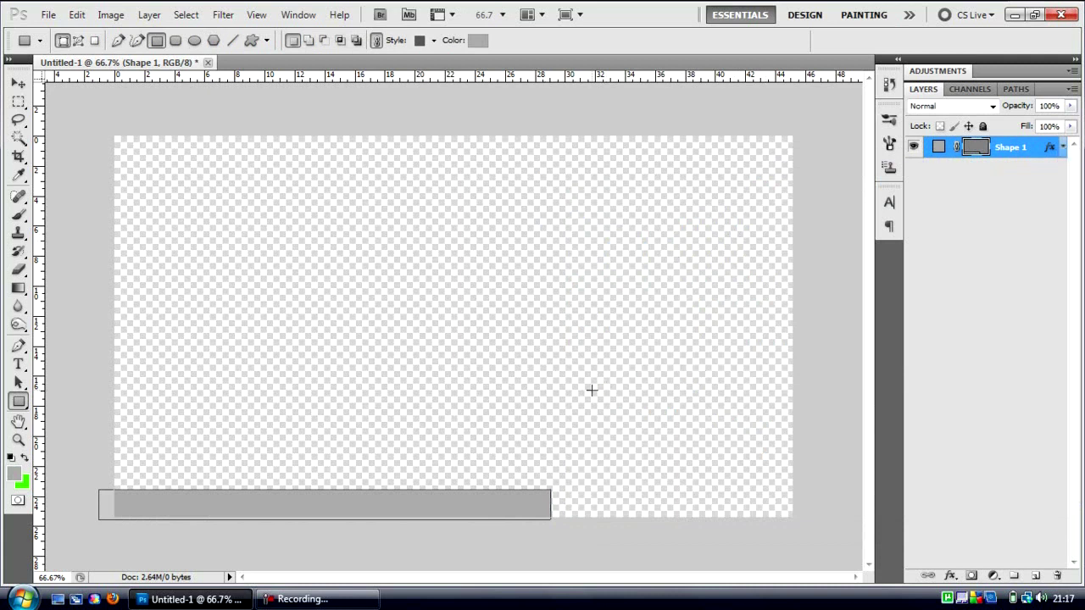
# Rasterize the Shape 1 layer and skew the bar's upper-right corner inward to give it a slanted end.
pyautogui.rightClick(1011, 147)
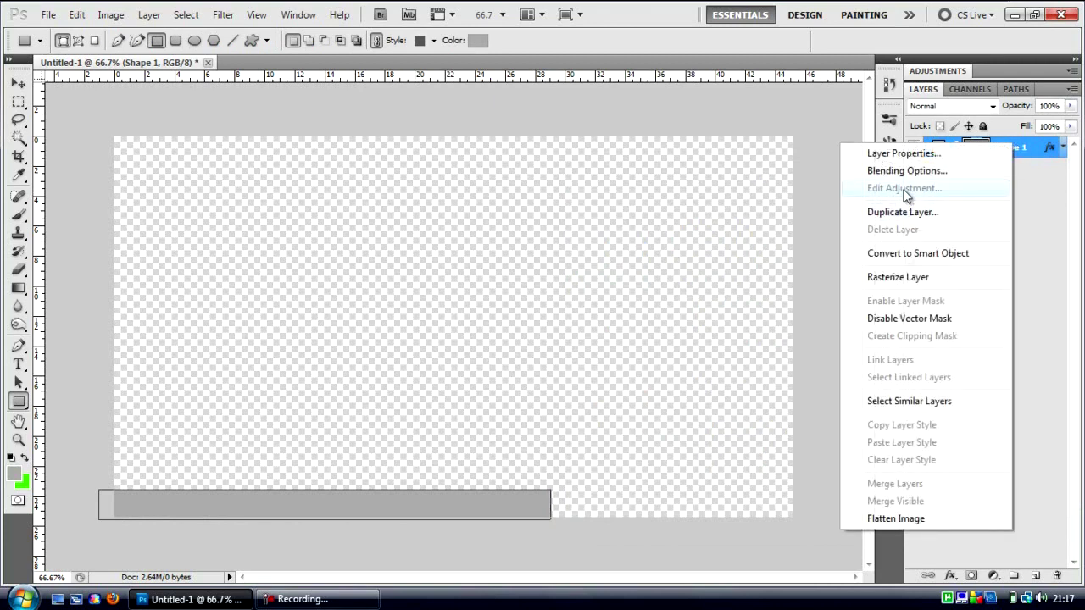
pyautogui.click(904, 280)
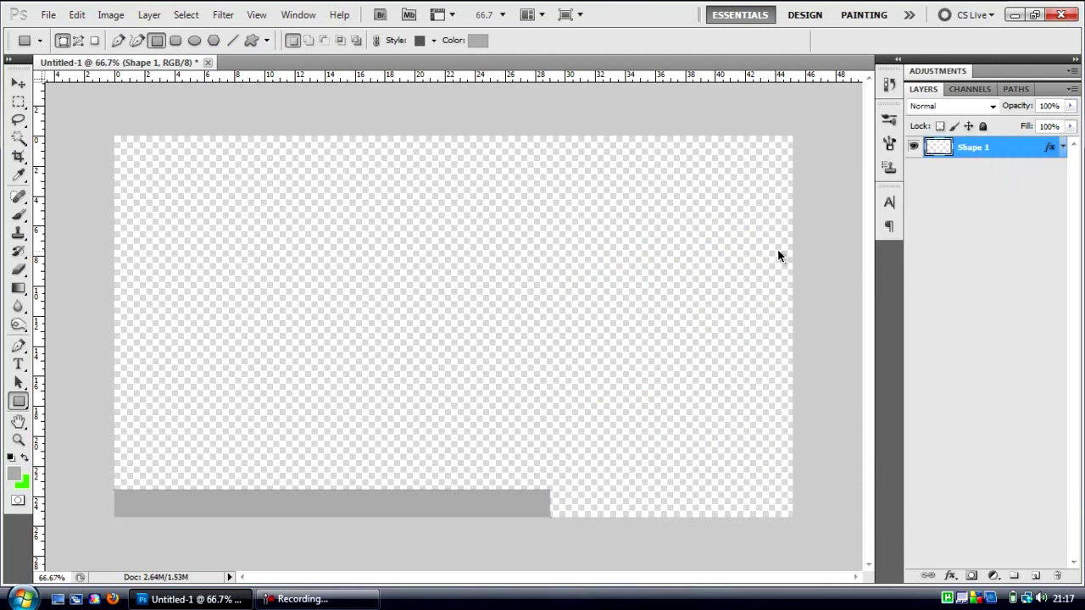
pyautogui.hotkey('ctrl', 't')
pyautogui.rightClick(539, 518)
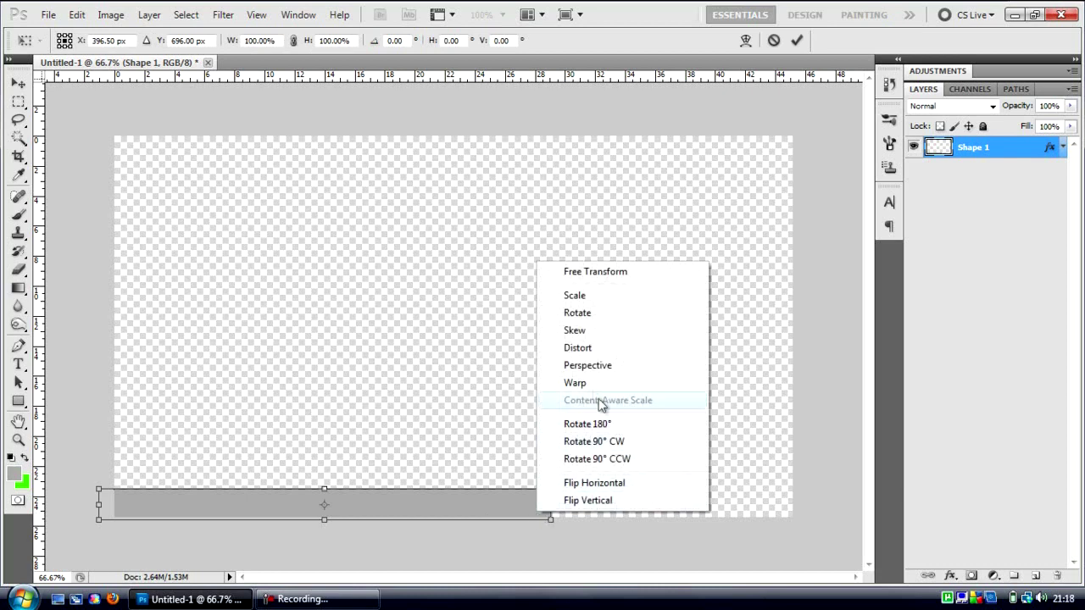
pyautogui.click(569, 331)
pyautogui.moveTo(551, 491); pyautogui.dragTo(515, 487)
pyautogui.press('Return')
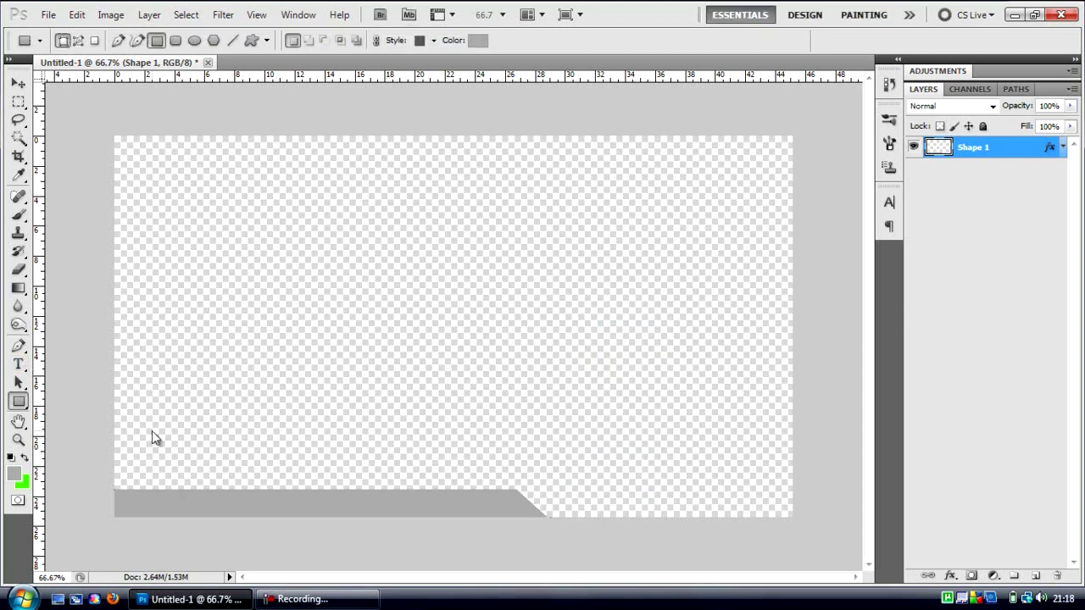
# Shift the slanted bar about 17 px to the right with Free Transform.
pyautogui.hotkey('ctrl', 't')
pyautogui.press('Right')
pyautogui.press('Right')
pyautogui.press('Right')
pyautogui.press('Right')
pyautogui.press('Right')
pyautogui.press('Right')
pyautogui.press('Right')
pyautogui.press('Right')
pyautogui.press('Right')
pyautogui.press('Right')
pyautogui.press('Right')
pyautogui.press('Right')
pyautogui.press('Return')
# Open the blending options of the Shape 1 layer.
pyautogui.rightClick(963, 157)
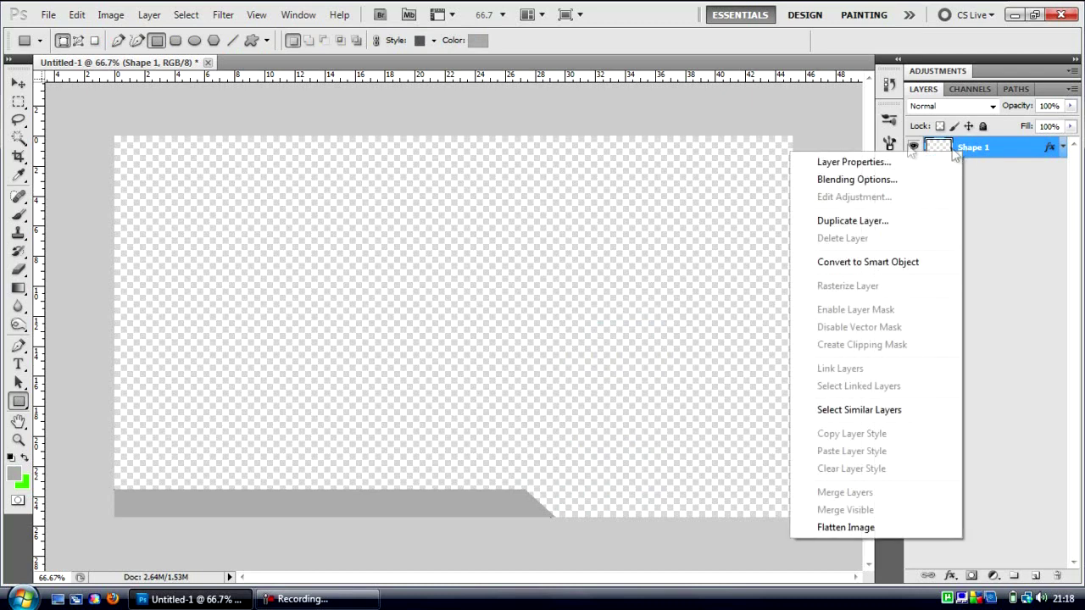
pyautogui.click(856, 180)
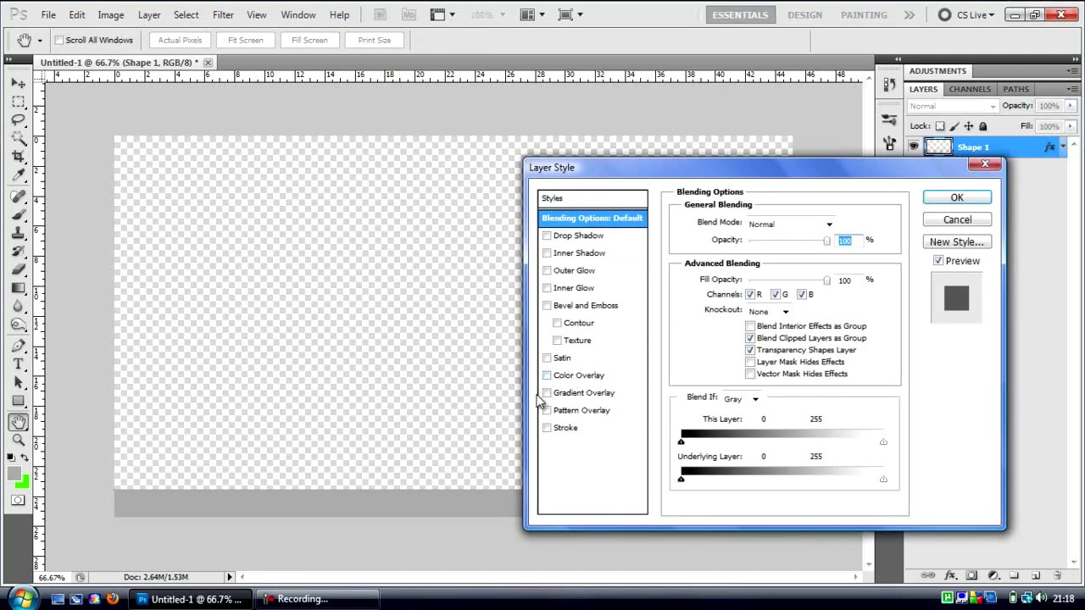
pyautogui.click(547, 394)
pyautogui.click(566, 395)
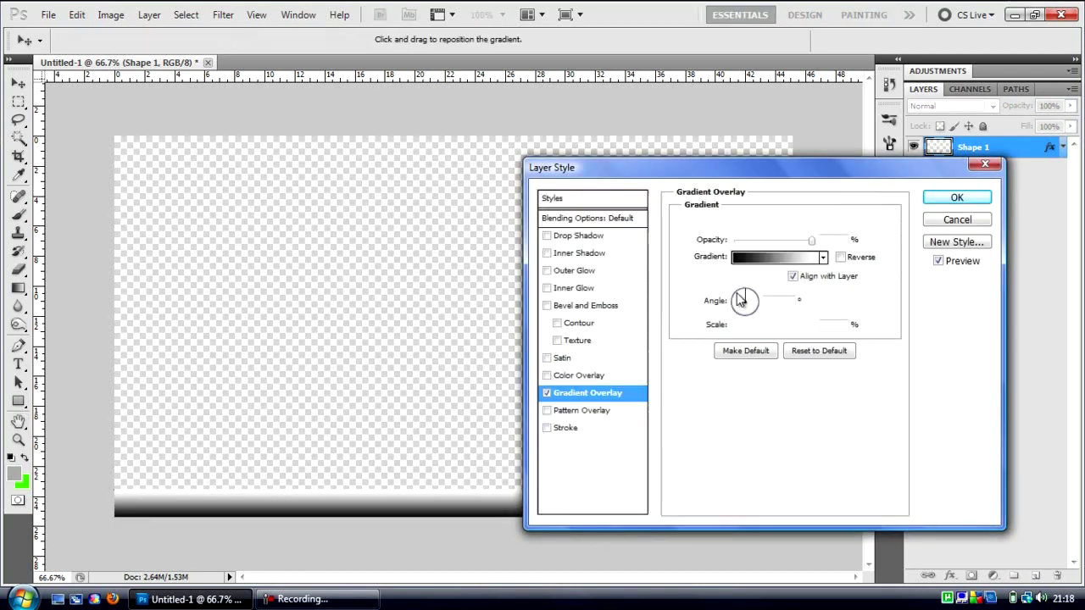
pyautogui.click(547, 393)
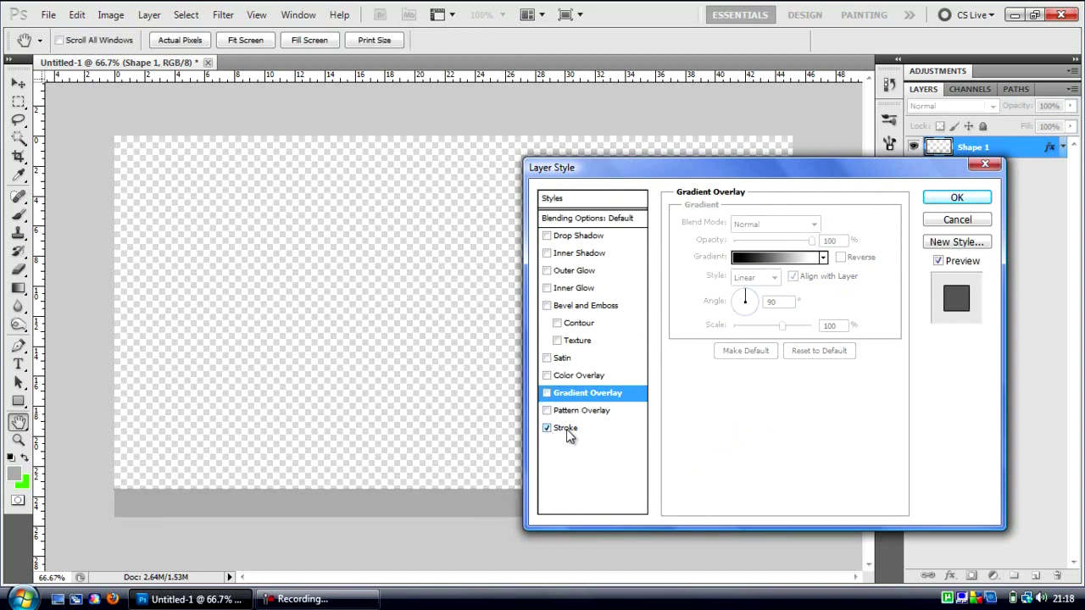
# Add a black 1 px outside stroke and a drop shadow to the bar.
pyautogui.click(566, 428)
pyautogui.click(719, 222)
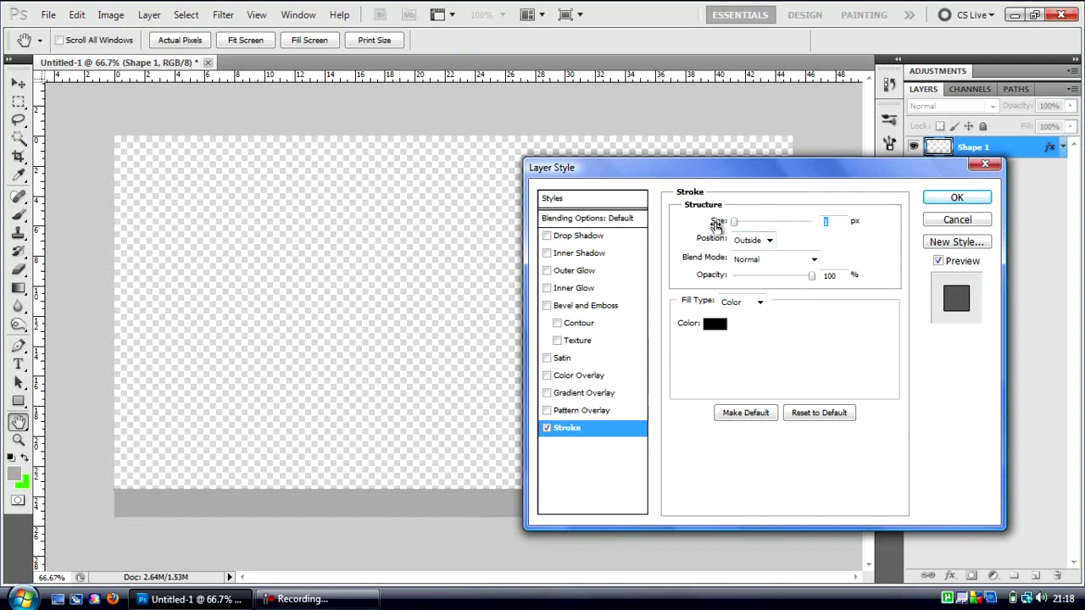
pyautogui.click(547, 235)
pyautogui.click(547, 236)
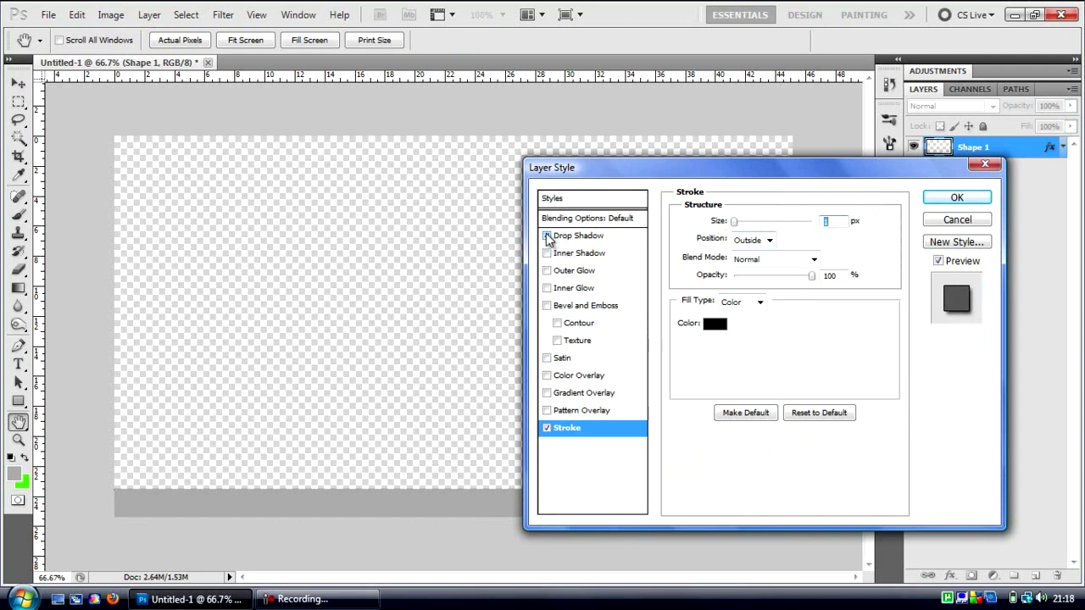
# Enable Bevel and Emboss on the bar with 72% depth, 9 px size, a 76° light angle and 26° altitude.
pyautogui.click(559, 306)
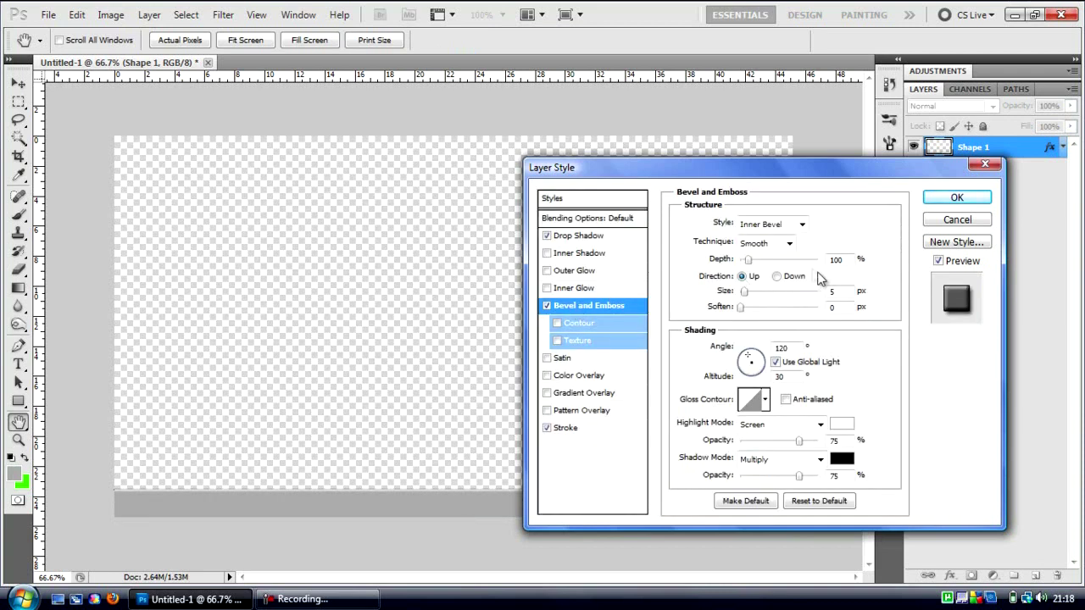
pyautogui.moveTo(751, 260); pyautogui.dragTo(745, 261)
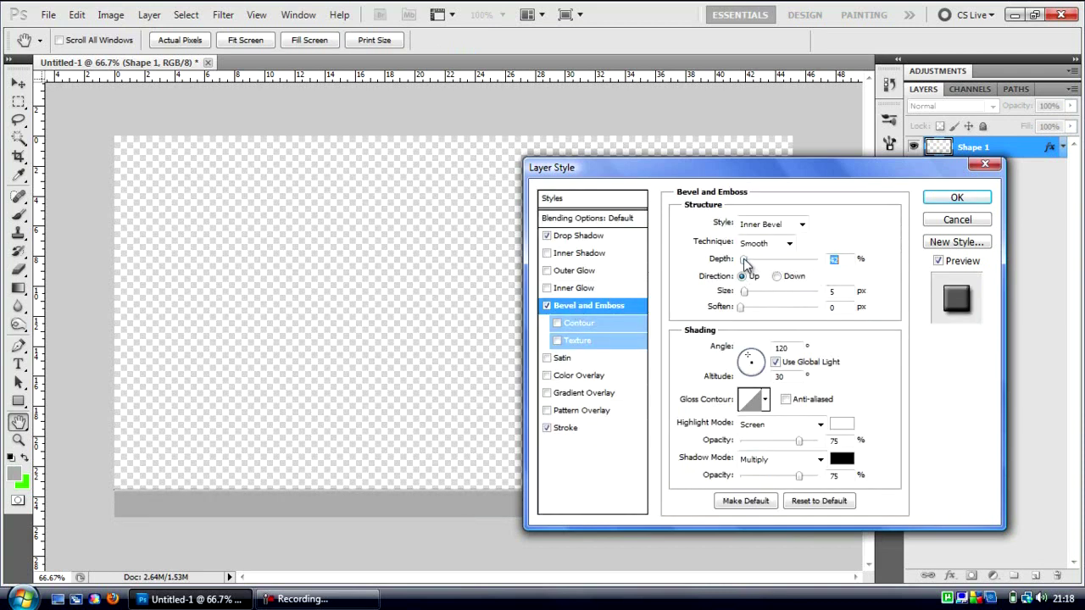
pyautogui.moveTo(743, 259); pyautogui.dragTo(746, 291)
pyautogui.moveTo(752, 363); pyautogui.dragTo(754, 353)
# Try a single-peak and a double-peak gloss contour preset for the bar's bevel.
pyautogui.click(753, 402)
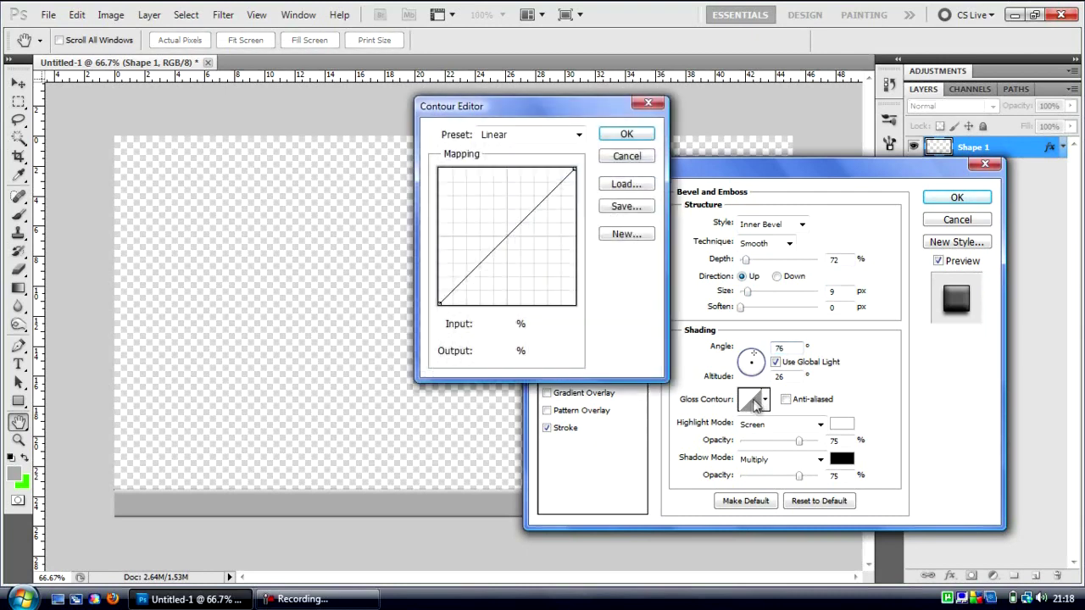
pyautogui.click(631, 155)
pyautogui.click(765, 400)
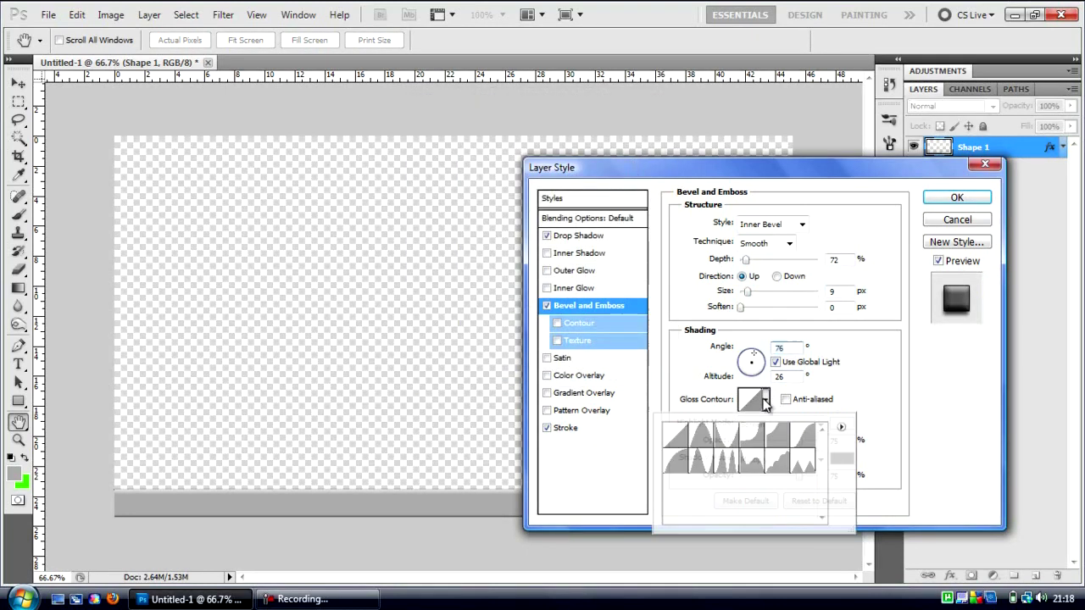
pyautogui.click(709, 468)
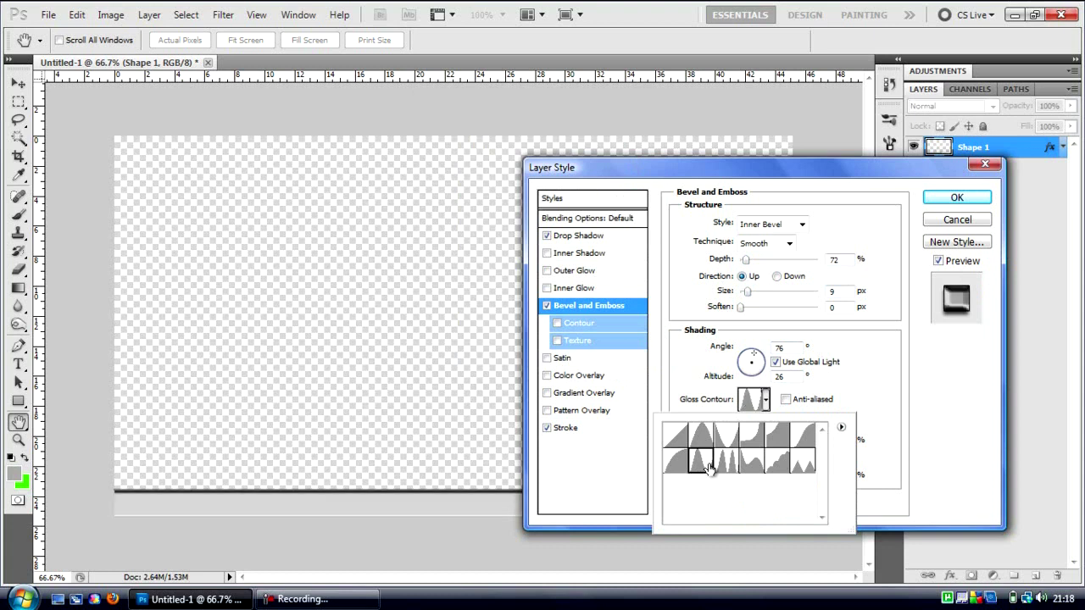
pyautogui.click(724, 466)
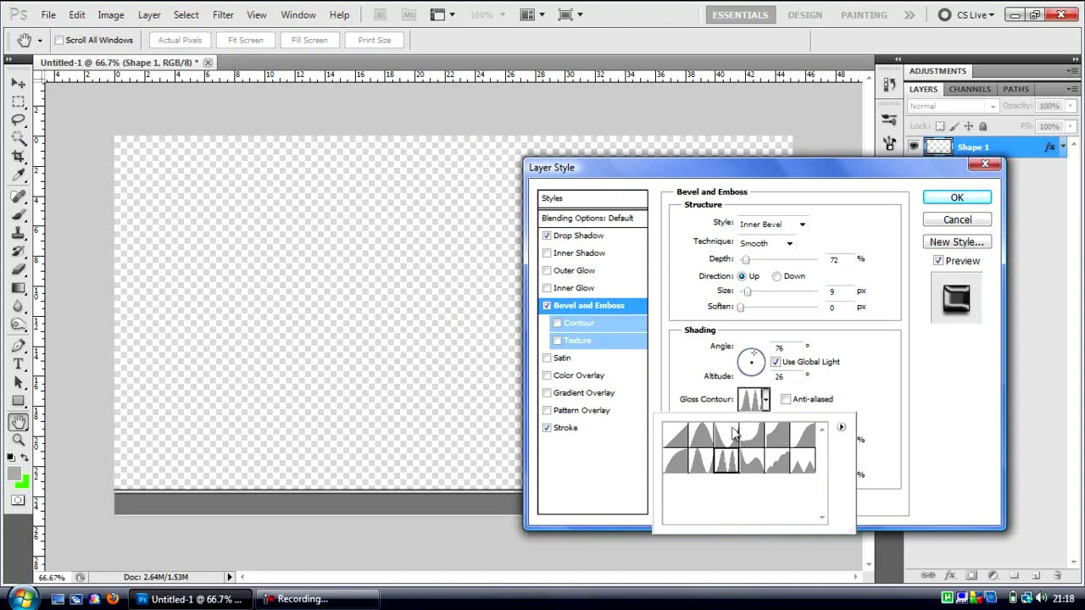
# Set the bevel's light angle to -106° with 11° altitude and choose the linear gloss contour.
pyautogui.moveTo(754, 361); pyautogui.dragTo(757, 383)
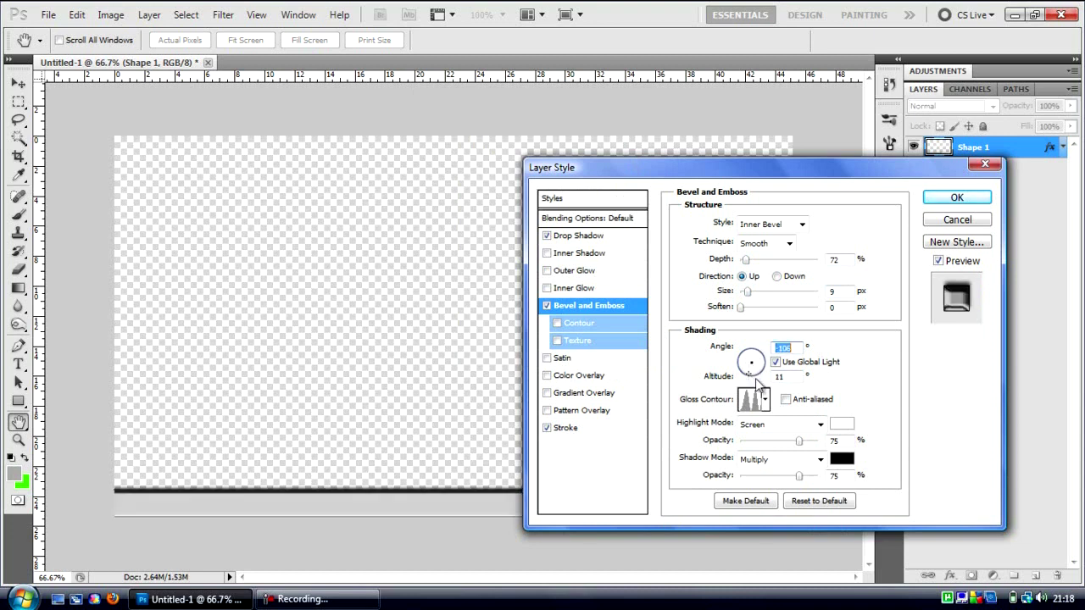
pyautogui.click(765, 400)
pyautogui.click(669, 449)
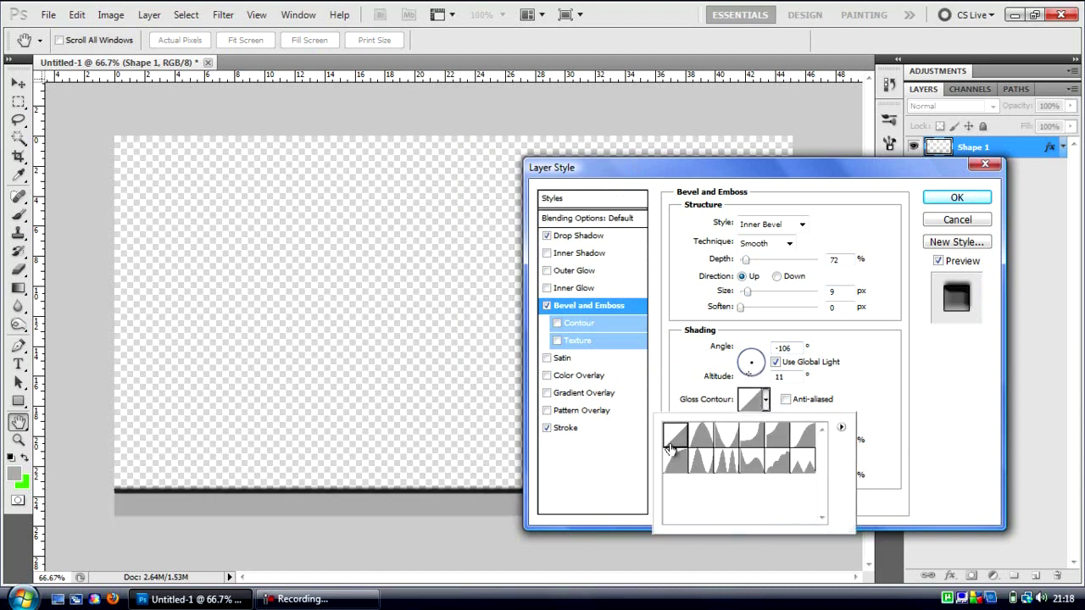
# Reduce the bevel depth to 1%, remove the drop shadow and apply the layer style.
pyautogui.click(737, 310)
pyautogui.moveTo(747, 260); pyautogui.dragTo(741, 261)
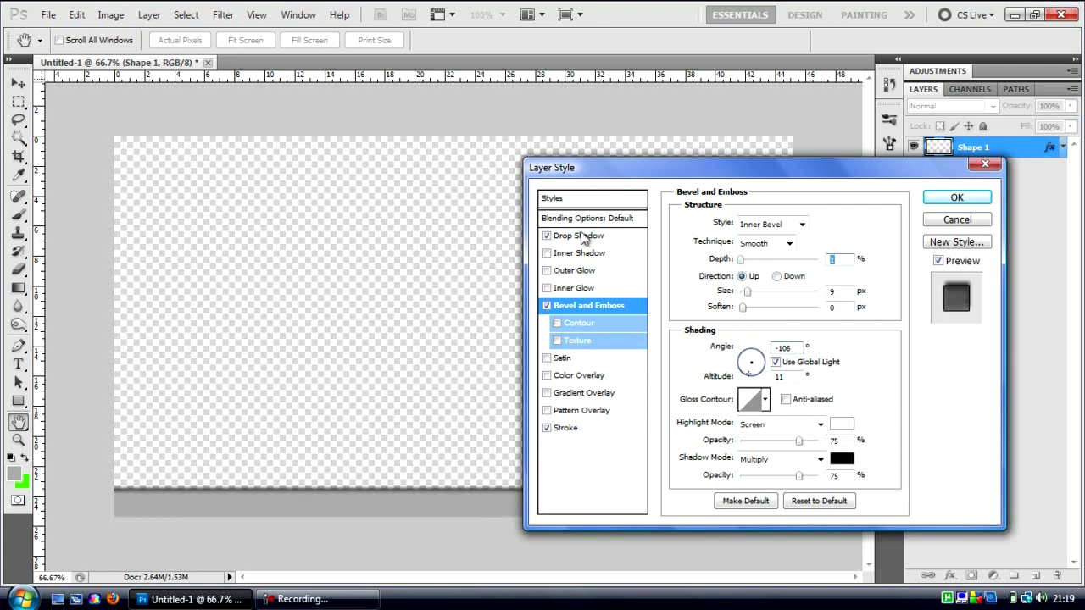
pyautogui.click(547, 235)
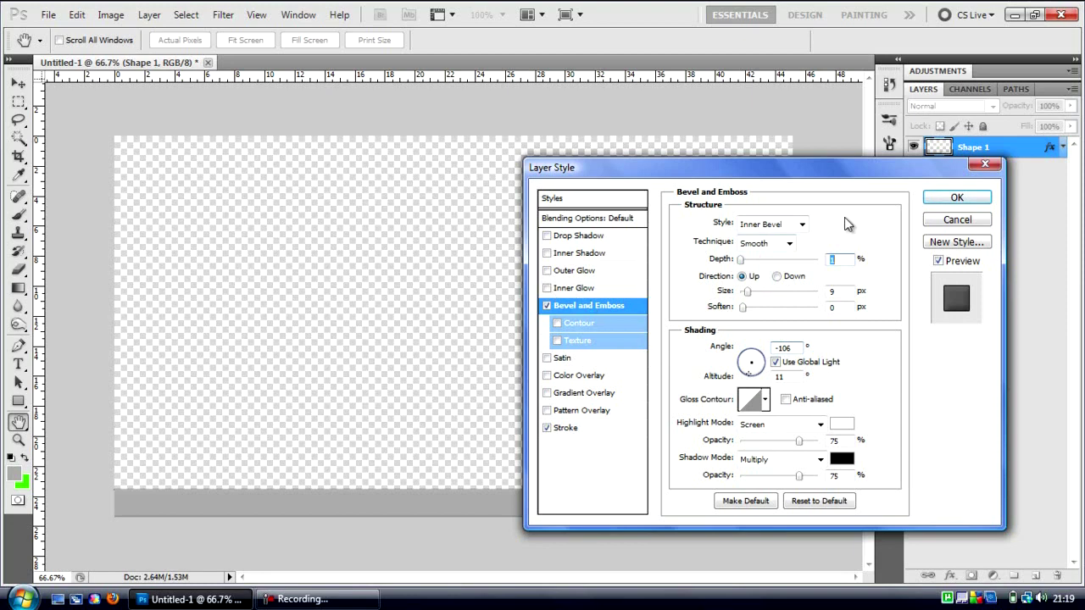
pyautogui.click(957, 197)
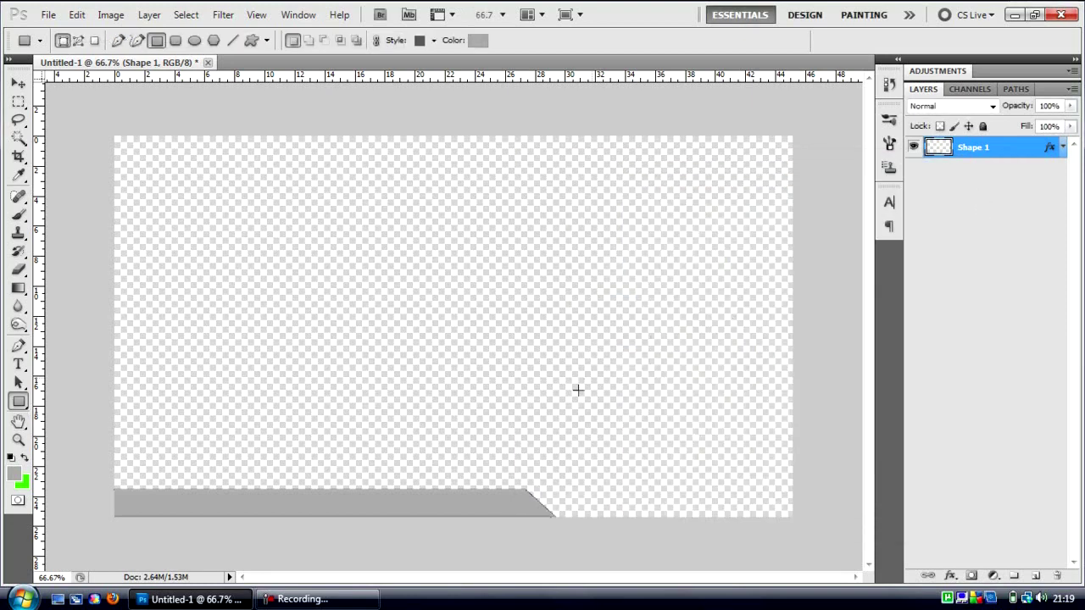
# Duplicate the Shape 1 layer and flip the copy horizontally with Free Transform.
pyautogui.hotkey('ctrl', '+')
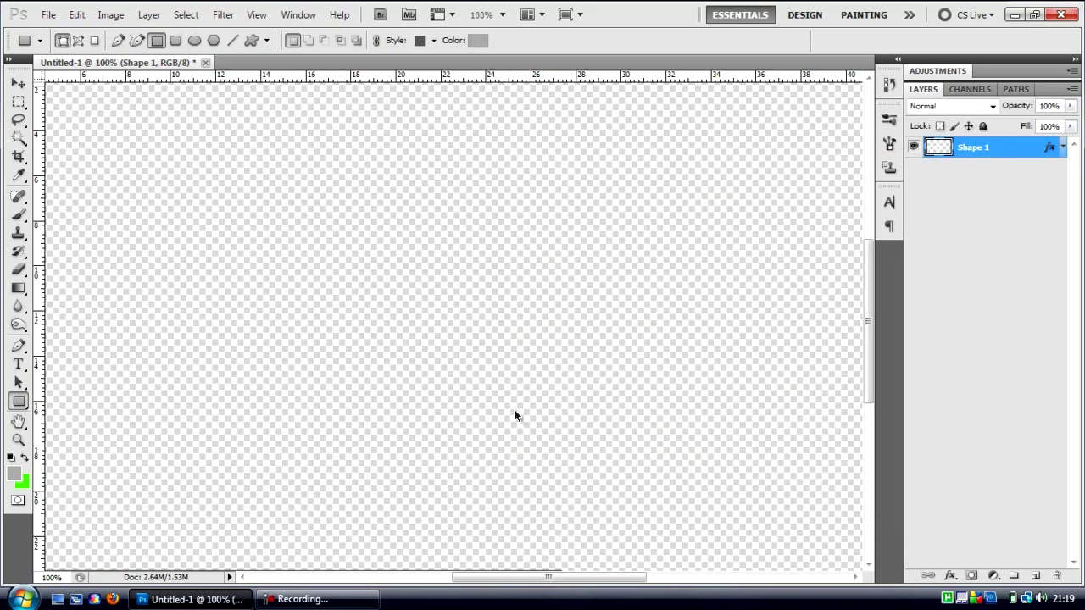
pyautogui.moveTo(873, 299); pyautogui.dragTo(869, 337)
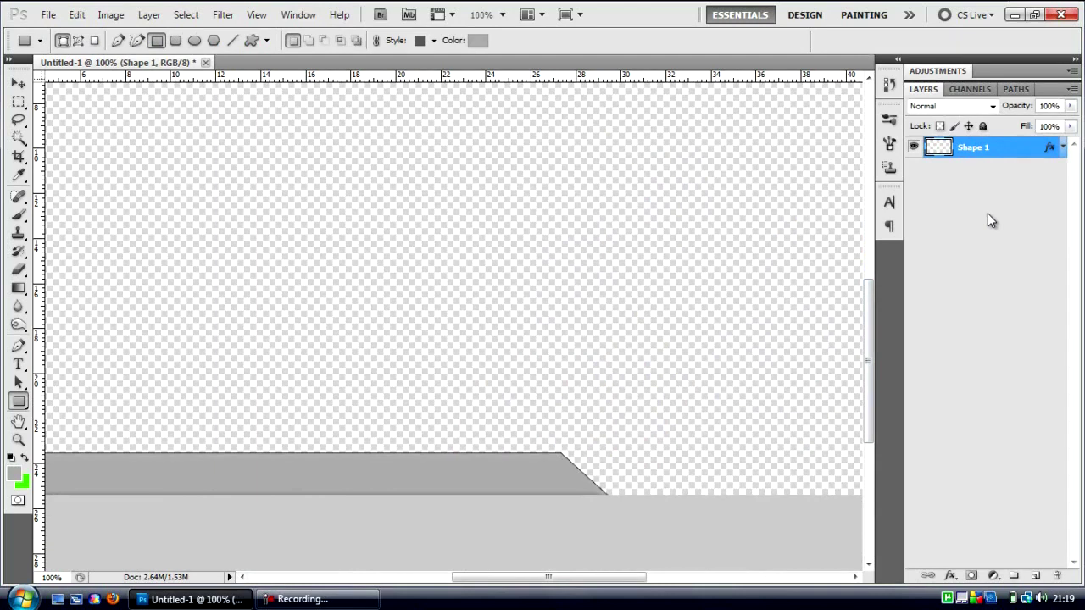
pyautogui.hotkey('ctrl', 'j')
pyautogui.hotkey('ctrl', 't')
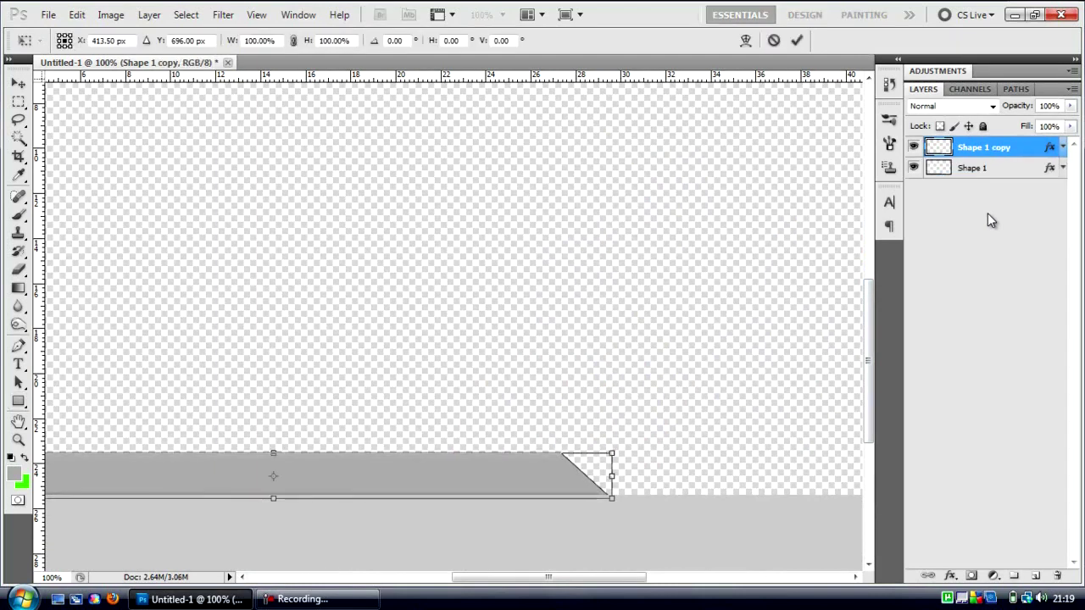
pyautogui.hotkey('ctrl', '-')
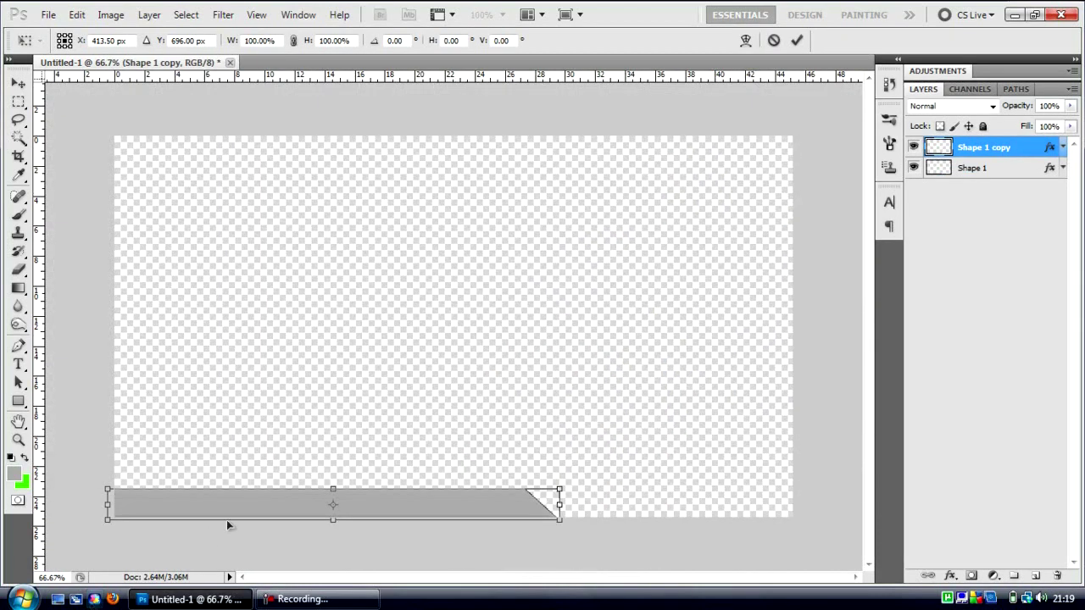
pyautogui.rightClick(366, 501)
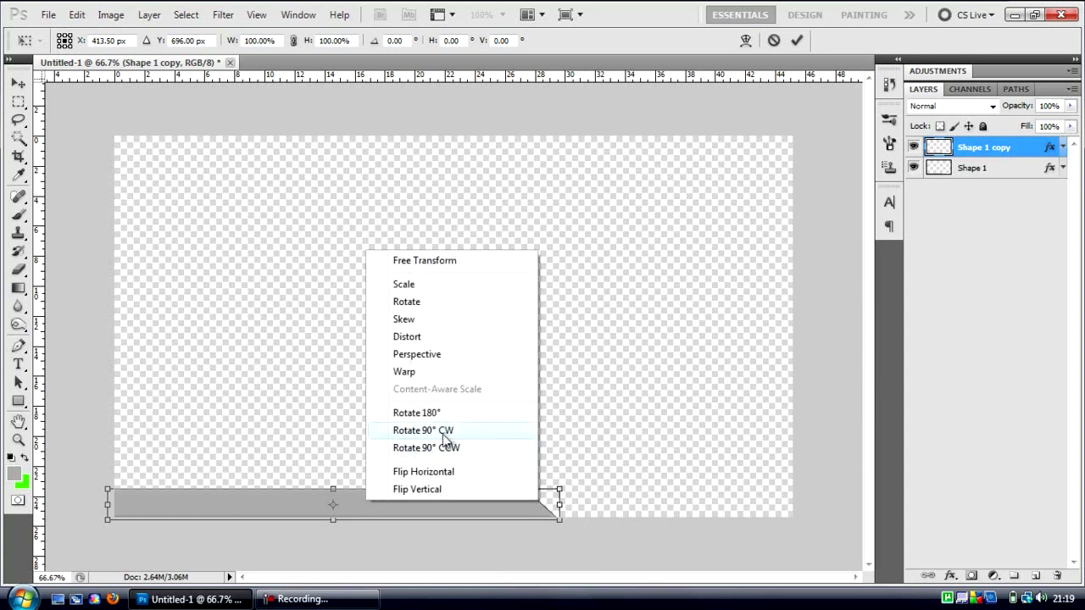
pyautogui.click(420, 473)
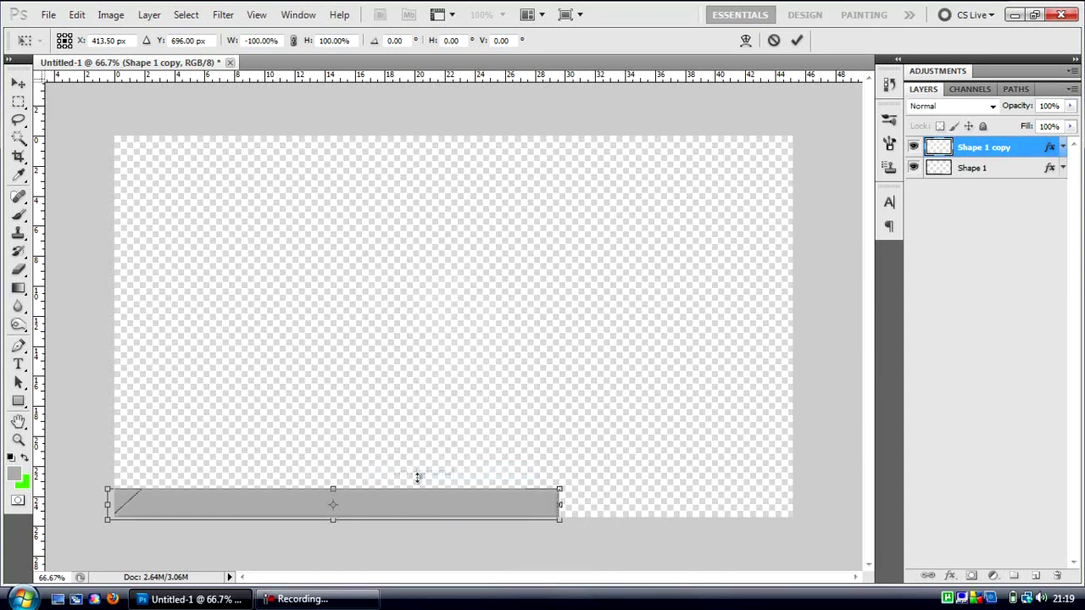
# Move the flipped bar to the canvas's lower-right corner so its slanted end starts at about 38 cm on the ruler.
pyautogui.moveTo(390, 506); pyautogui.dragTo(900, 501)
pyautogui.moveTo(749, 501); pyautogui.dragTo(800, 504)
pyautogui.press('Return')
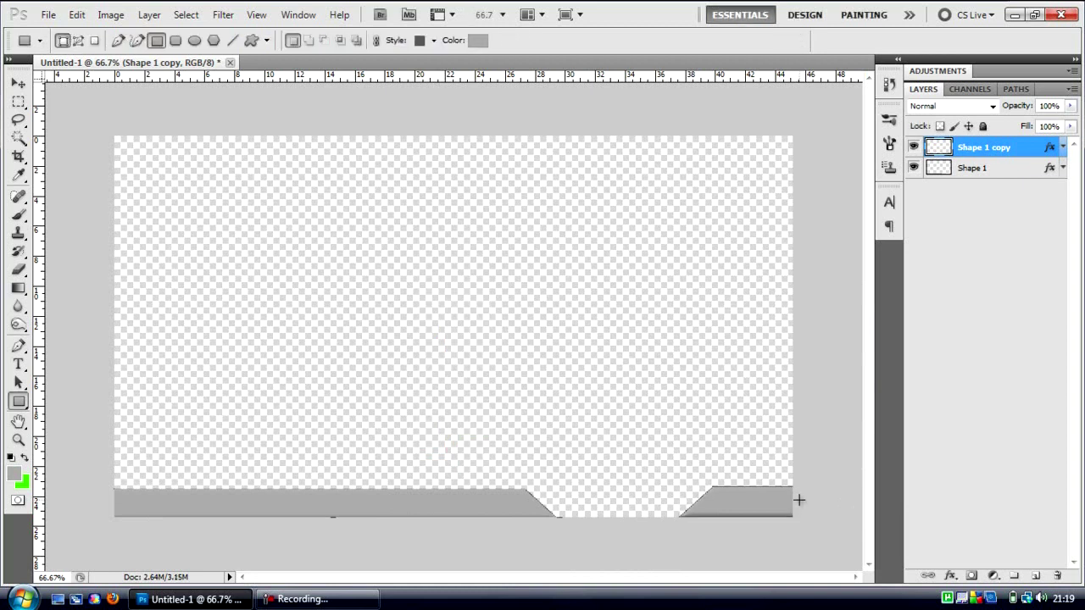
pyautogui.hotkey('ctrl', 't')
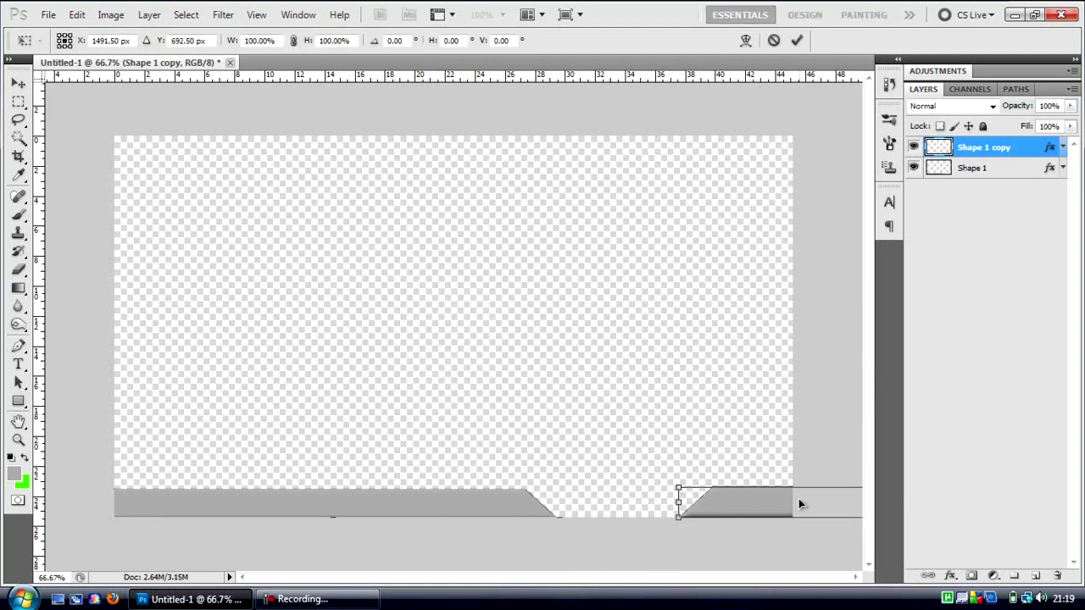
pyautogui.press('Return')
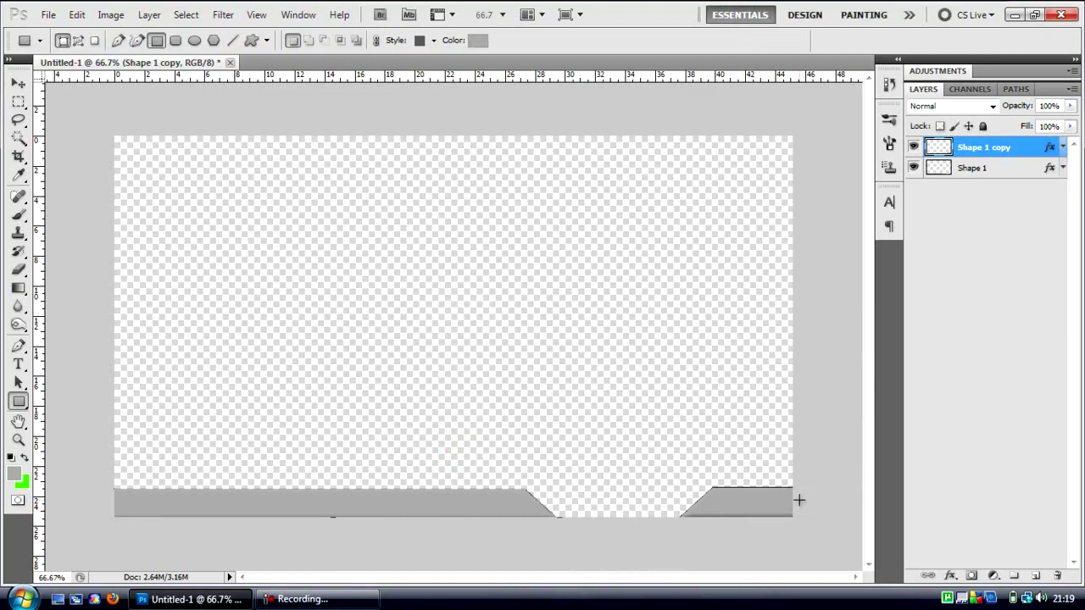
# Draw a thin green rectangle about 12.5 cm wide across the gap between the two gray bars and place its layer below both bars.
pyautogui.hotkey('ctrl', '+')
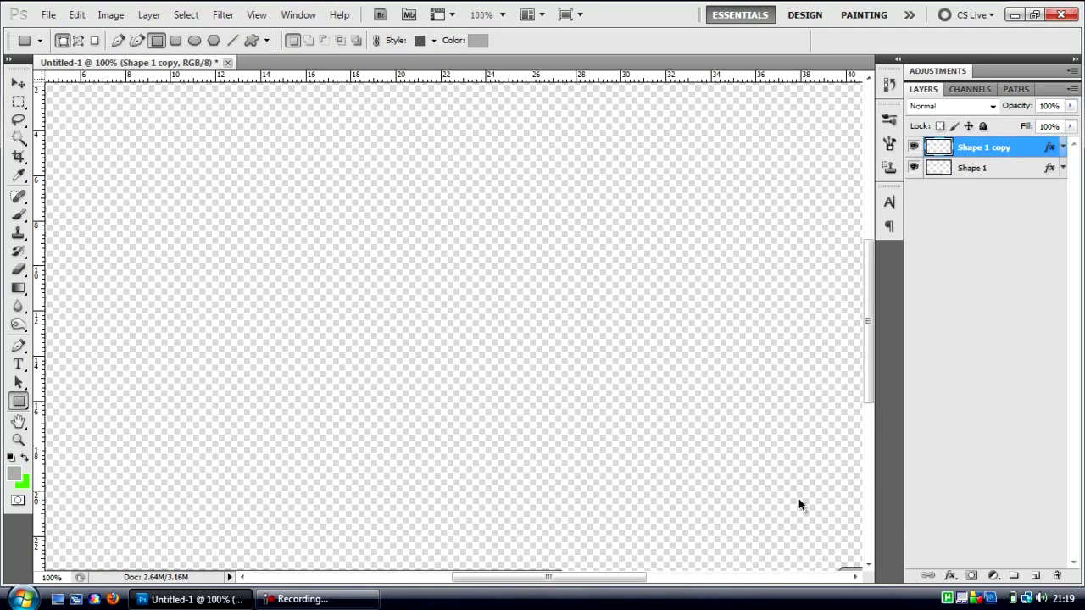
pyautogui.moveTo(865, 386); pyautogui.dragTo(865, 445)
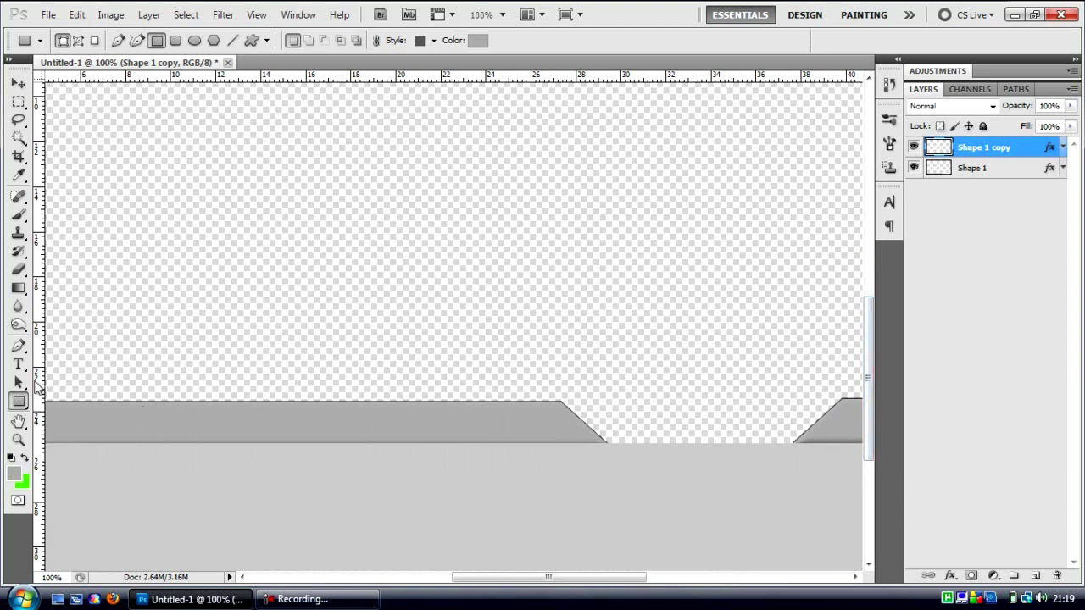
pyautogui.click(25, 457)
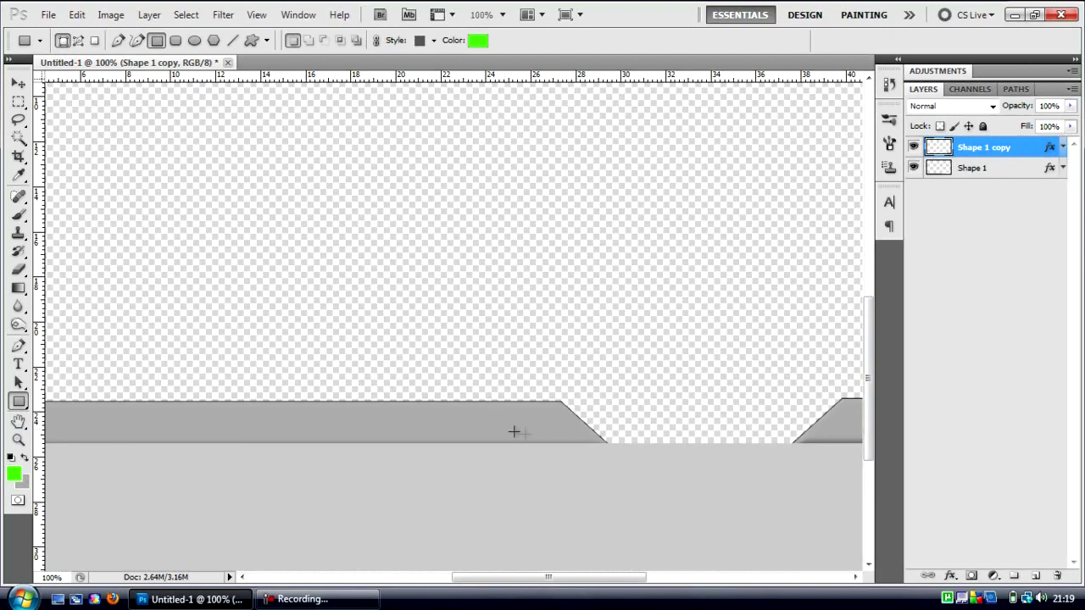
pyautogui.moveTo(558, 416); pyautogui.dragTo(840, 421)
pyautogui.moveTo(1011, 155); pyautogui.dragTo(992, 285)
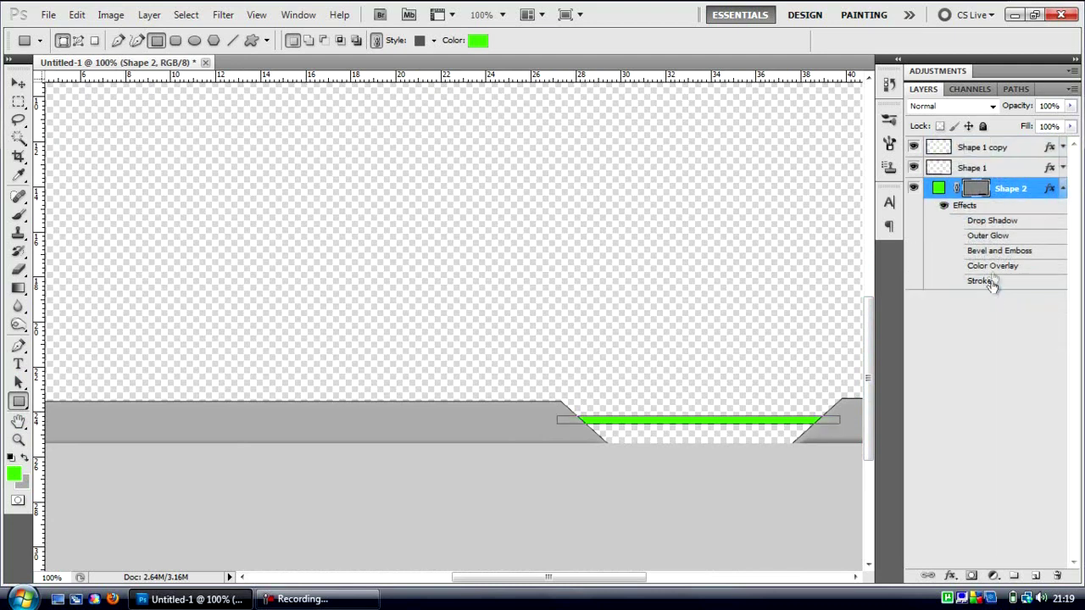
# Rasterize the Shape 2 layer and enable a Gradient Overlay in its layer style.
pyautogui.rightClick(1016, 194)
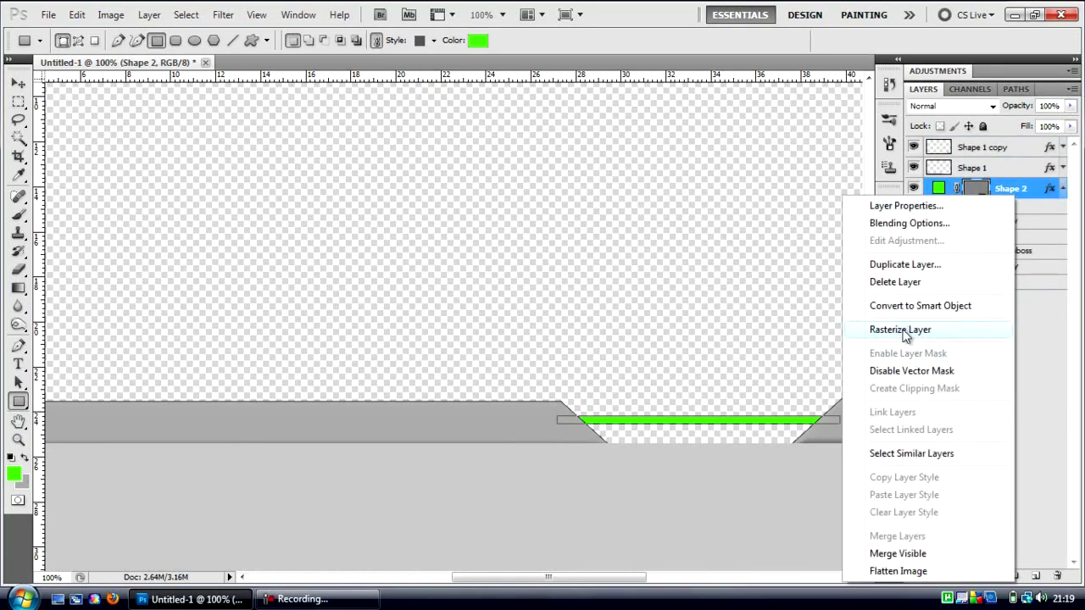
pyautogui.click(906, 331)
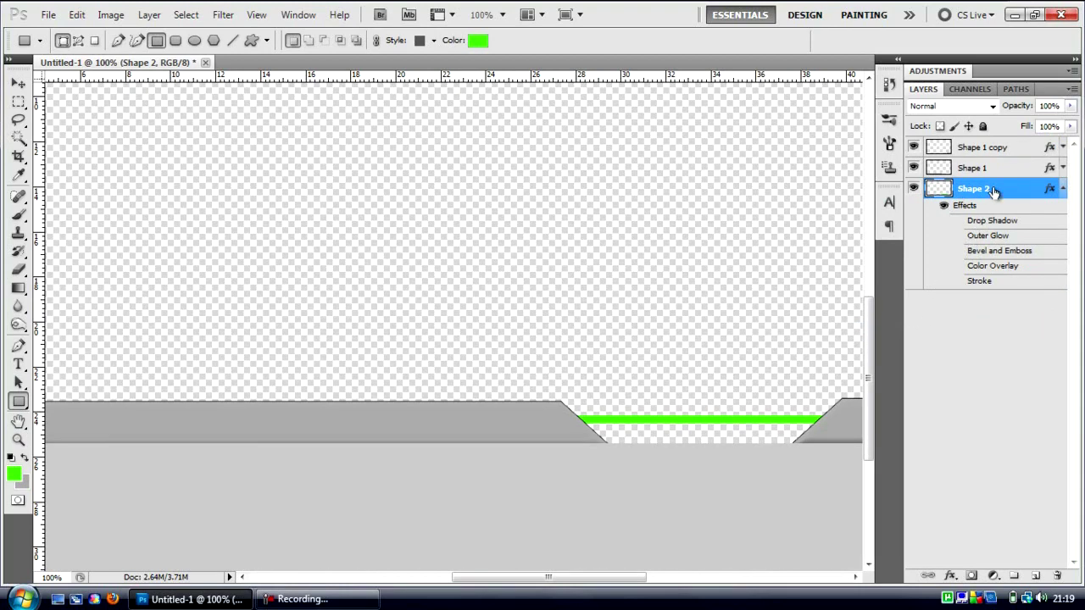
pyautogui.rightClick(996, 189)
pyautogui.click(856, 211)
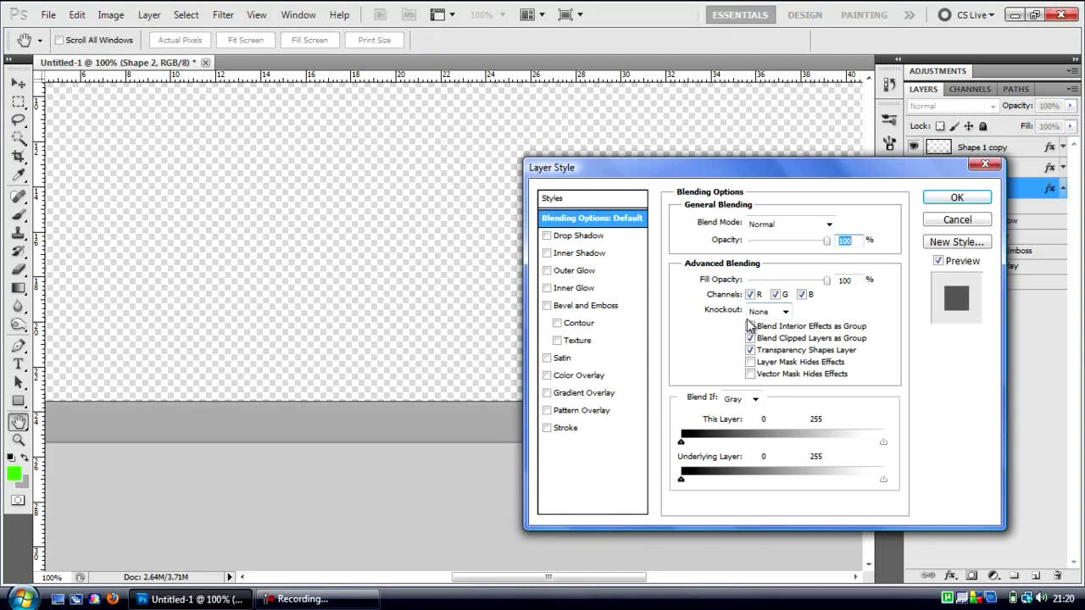
pyautogui.click(549, 392)
pyautogui.moveTo(663, 168); pyautogui.dragTo(133, 157)
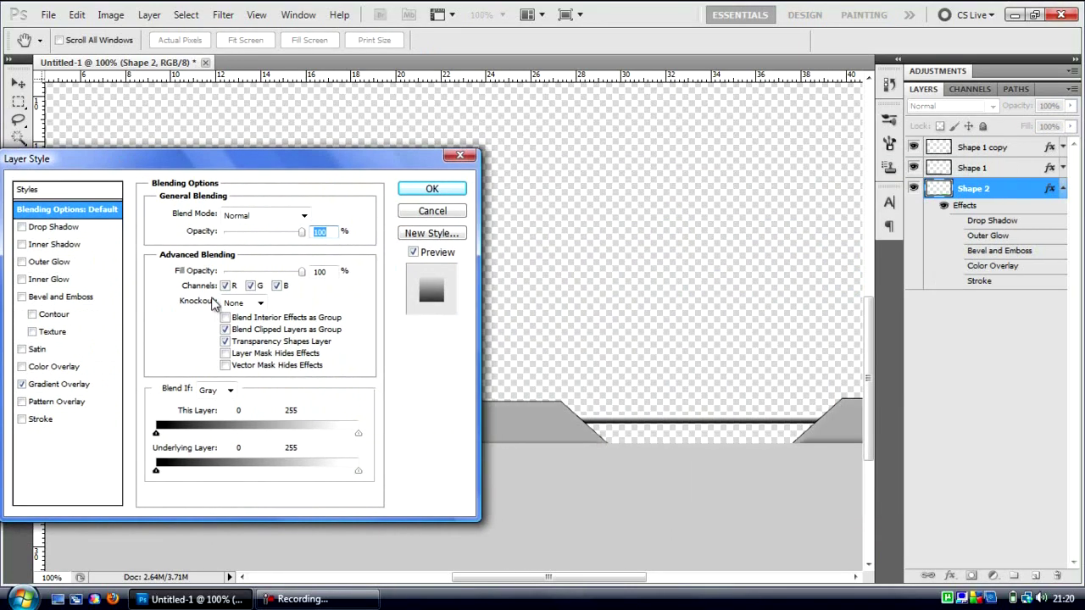
pyautogui.click(64, 384)
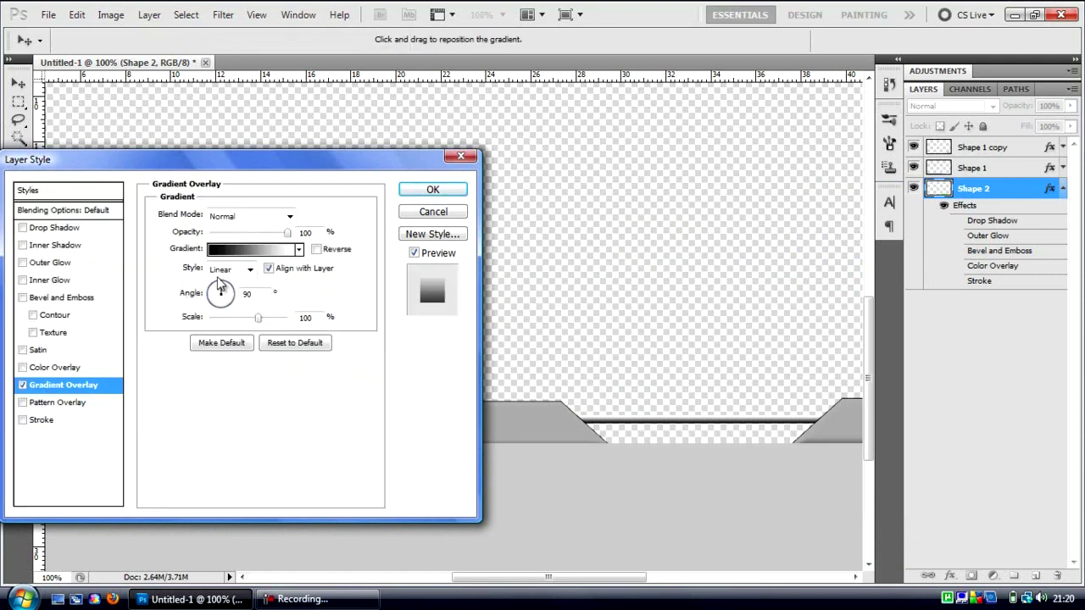
# Set the overlay gradient's starting color stop at 0% to pure red with hue 0°, saturation 100% and brightness 100%.
pyautogui.click(235, 256)
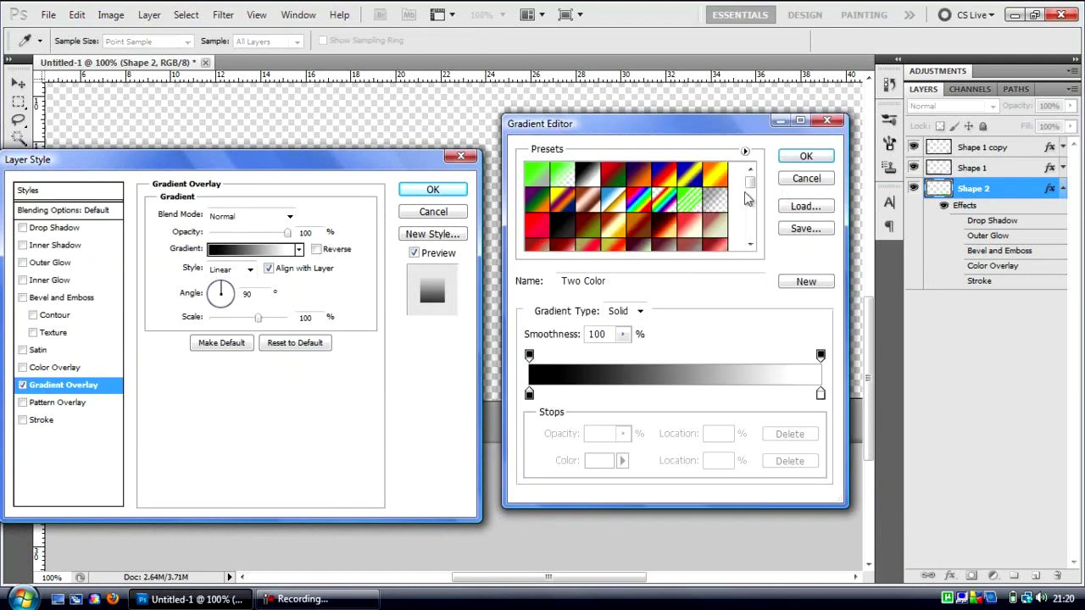
pyautogui.click(790, 189)
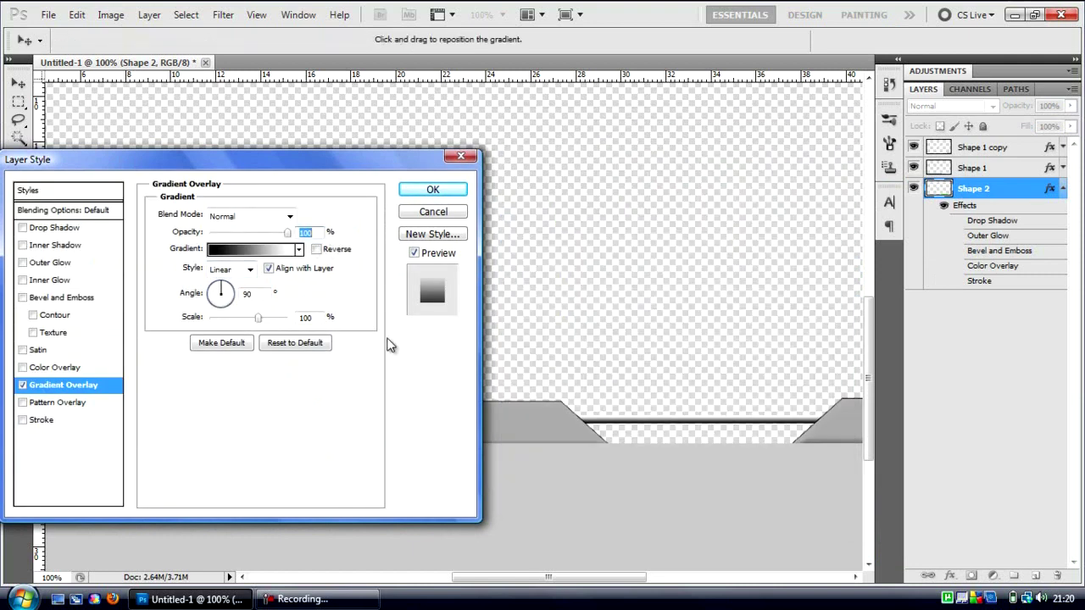
pyautogui.click(250, 256)
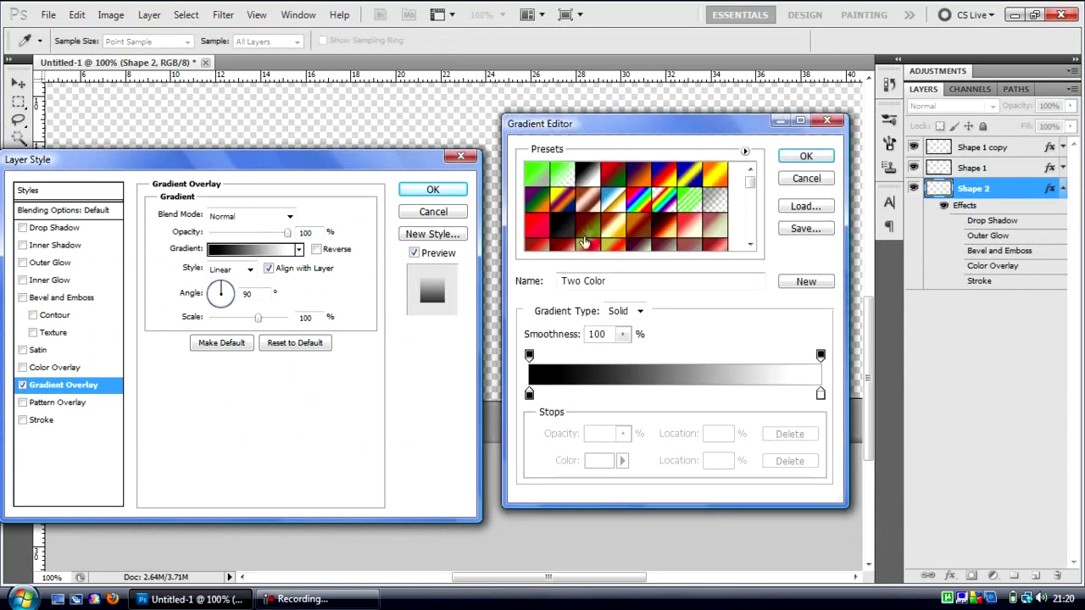
pyautogui.moveTo(546, 126); pyautogui.dragTo(161, 133)
pyautogui.click(143, 402)
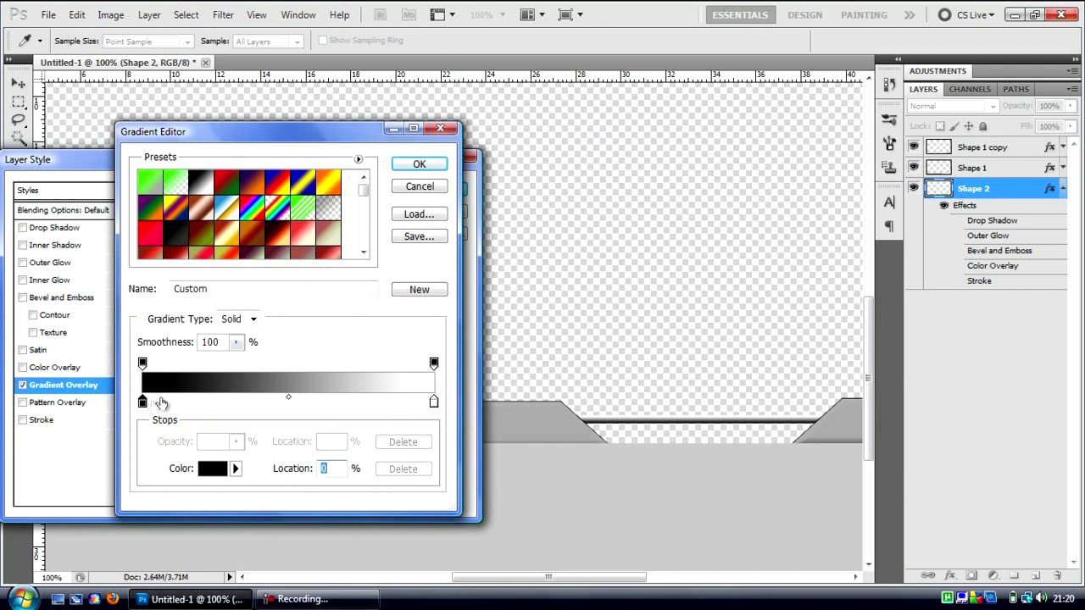
pyautogui.click(205, 469)
pyautogui.moveTo(541, 484); pyautogui.dragTo(623, 350)
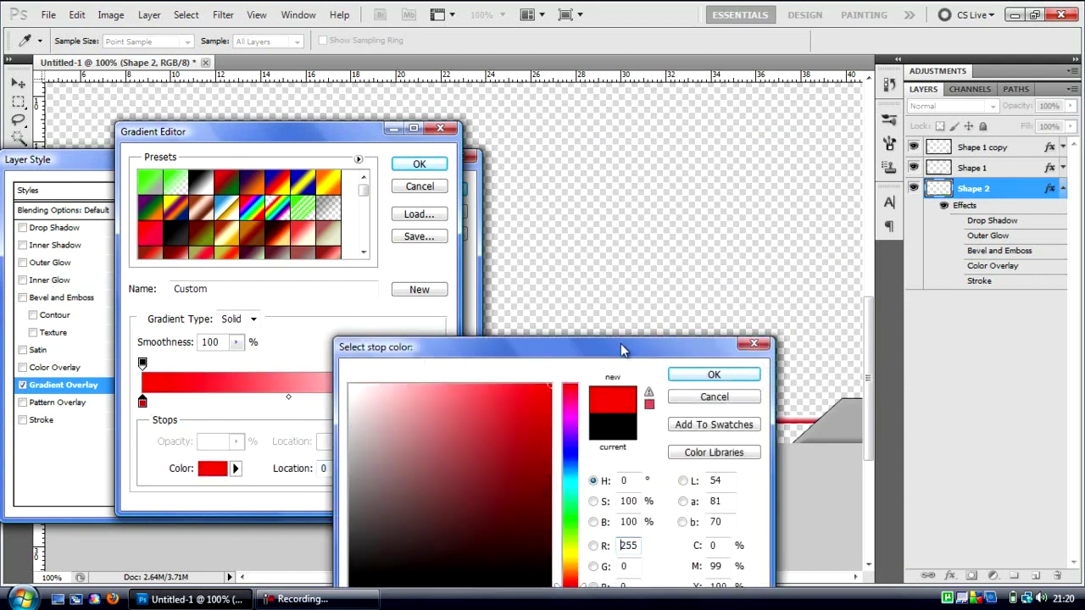
pyautogui.click(716, 376)
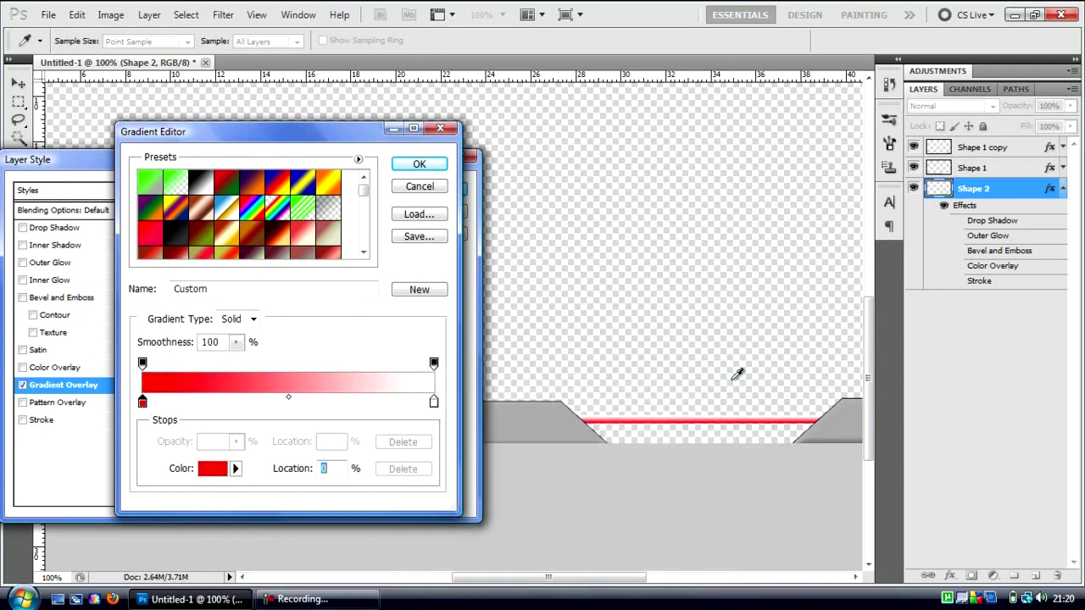
# Set the gradient's ending color stop at 100% to a light pinkish red and apply the layer style to the strip.
pyautogui.click(434, 402)
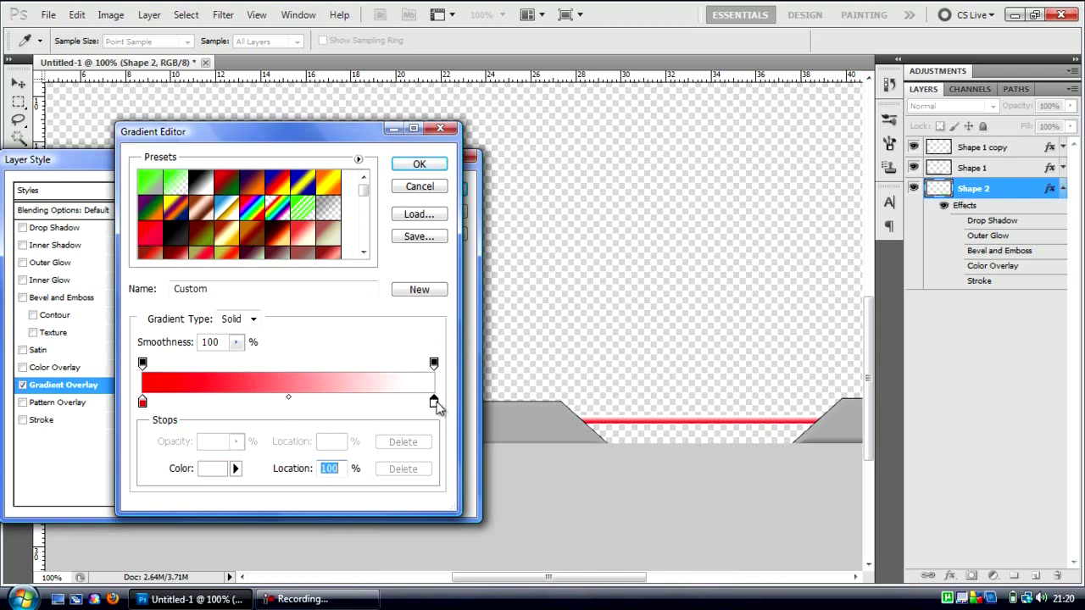
pyautogui.click(210, 471)
pyautogui.moveTo(484, 384); pyautogui.dragTo(441, 384)
pyautogui.click(713, 374)
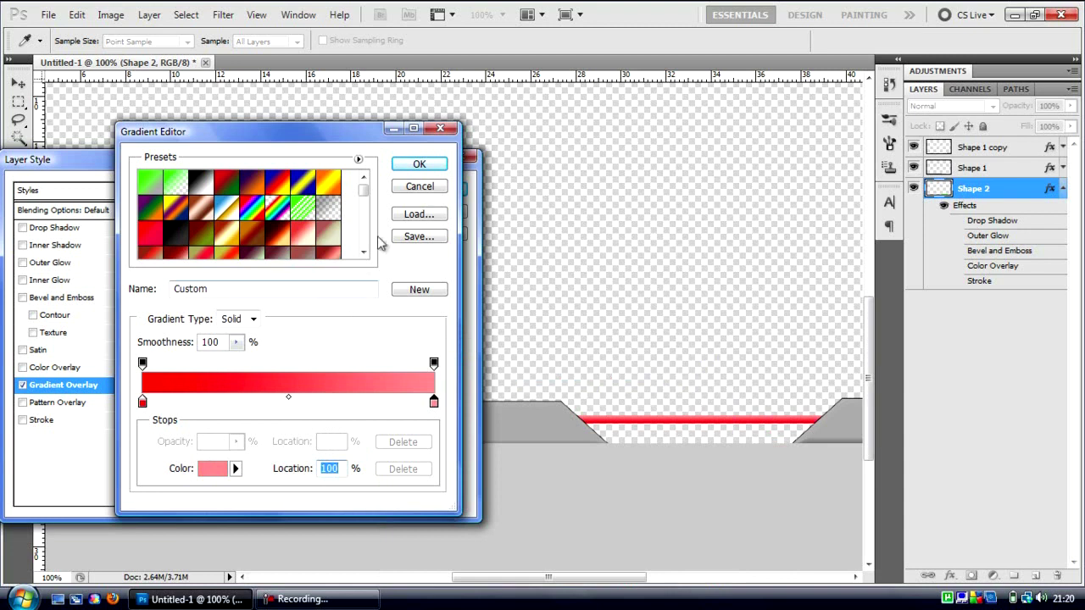
pyautogui.click(417, 164)
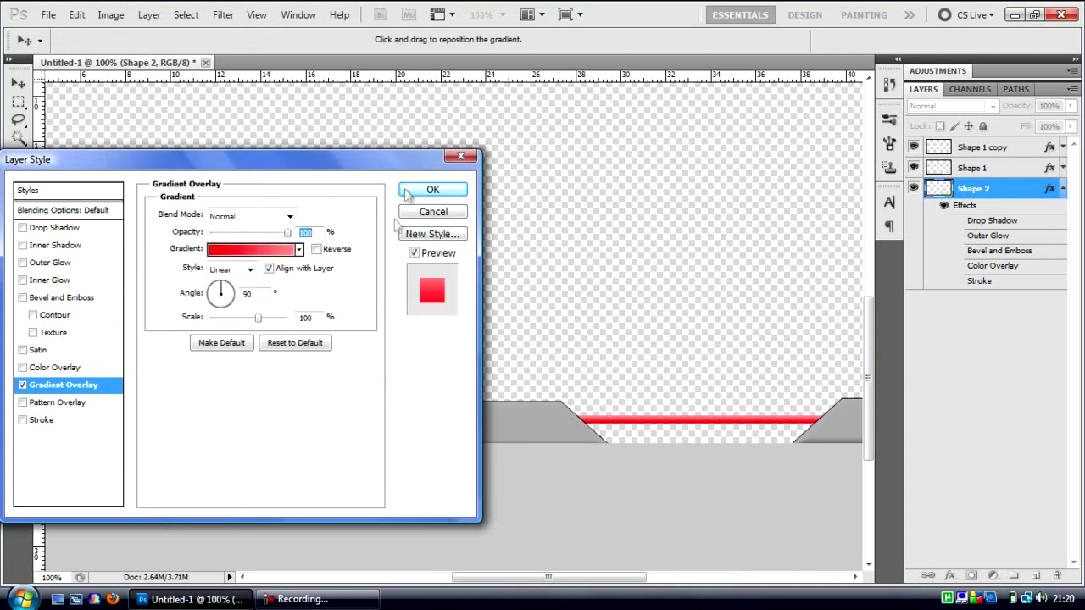
pyautogui.click(318, 252)
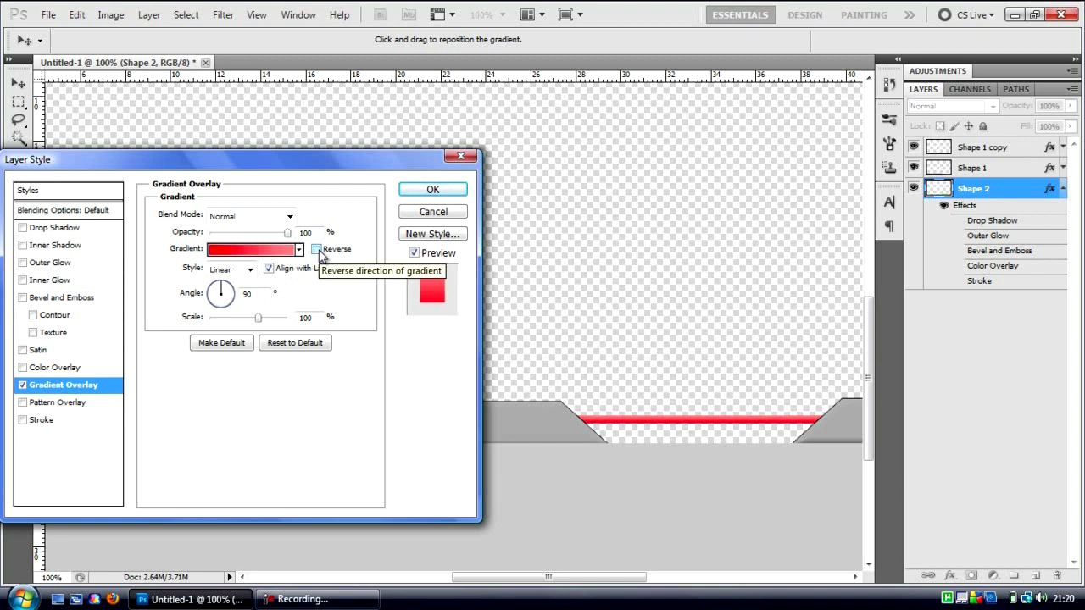
pyautogui.click(432, 190)
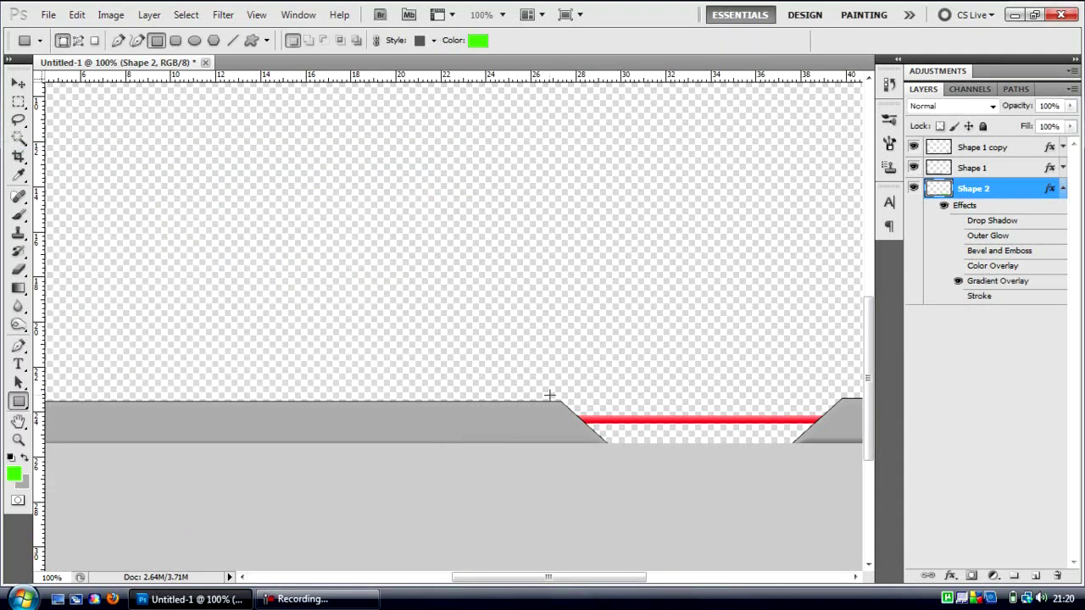
# Add the text "ChronicGraphics" in green BankGothic Lt BT at 39.62 pt near the left end of the long gray bar.
pyautogui.hotkey('ctrl', '-')
pyautogui.hotkey('ctrl', '+')
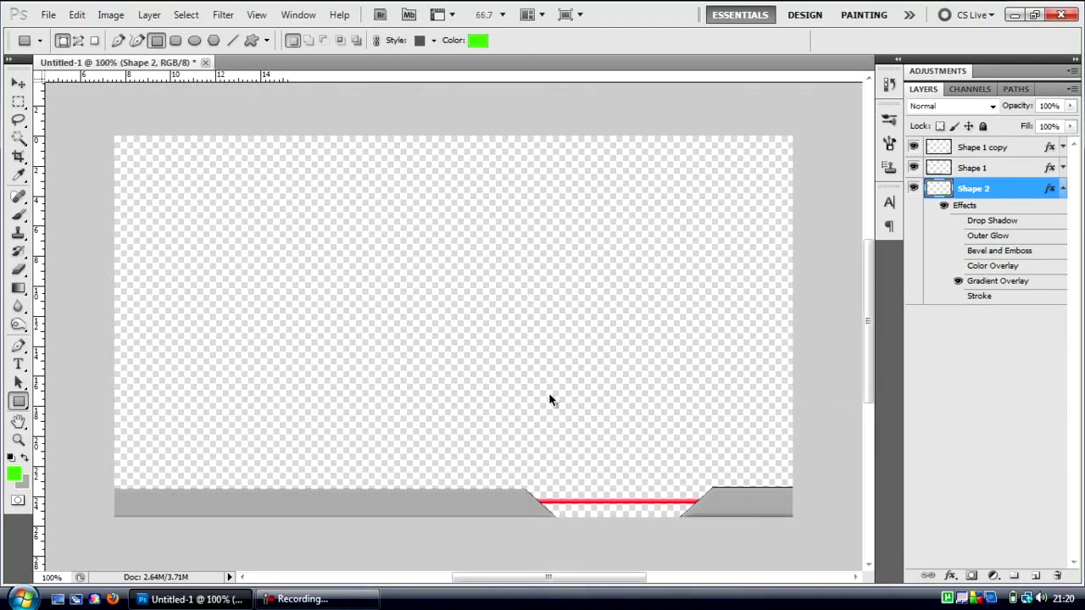
pyautogui.moveTo(869, 297); pyautogui.dragTo(869, 339)
pyautogui.moveTo(567, 577); pyautogui.dragTo(468, 577)
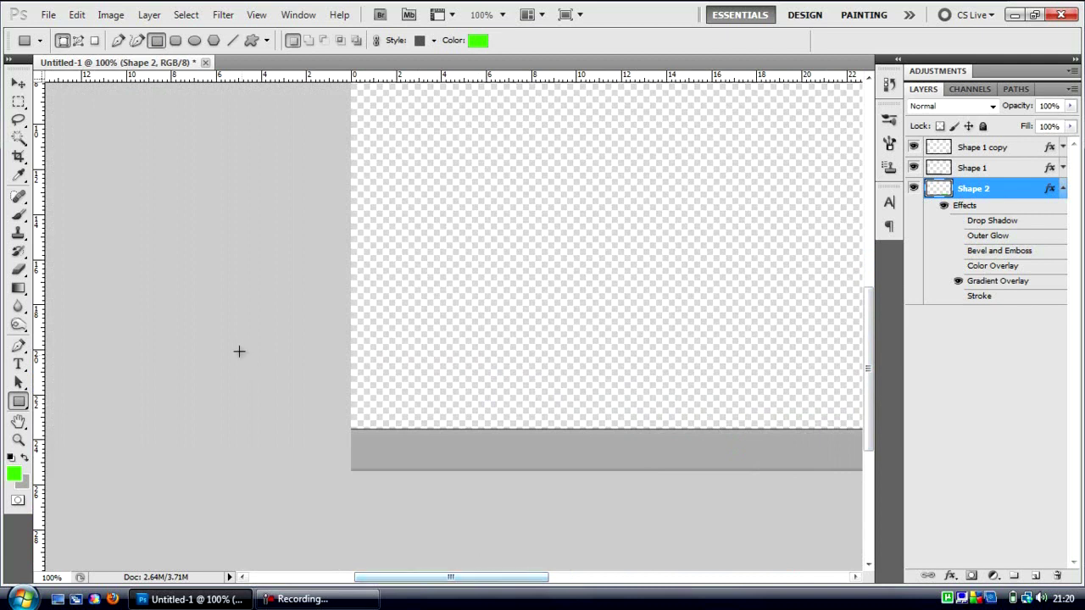
pyautogui.click(18, 365)
pyautogui.click(356, 445)
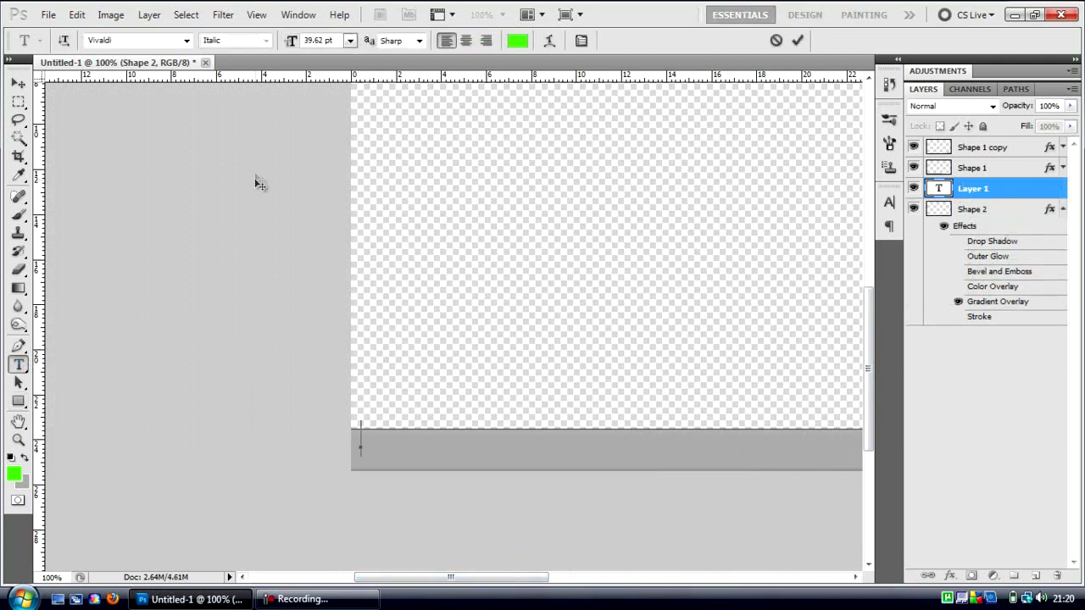
pyautogui.click(186, 39)
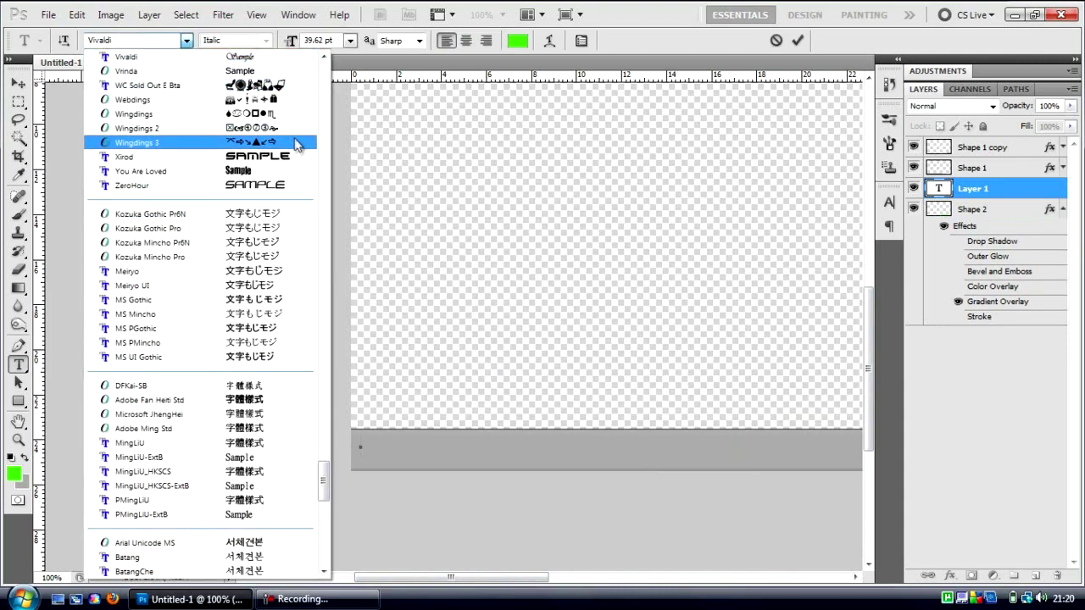
pyautogui.moveTo(325, 472); pyautogui.dragTo(323, 114)
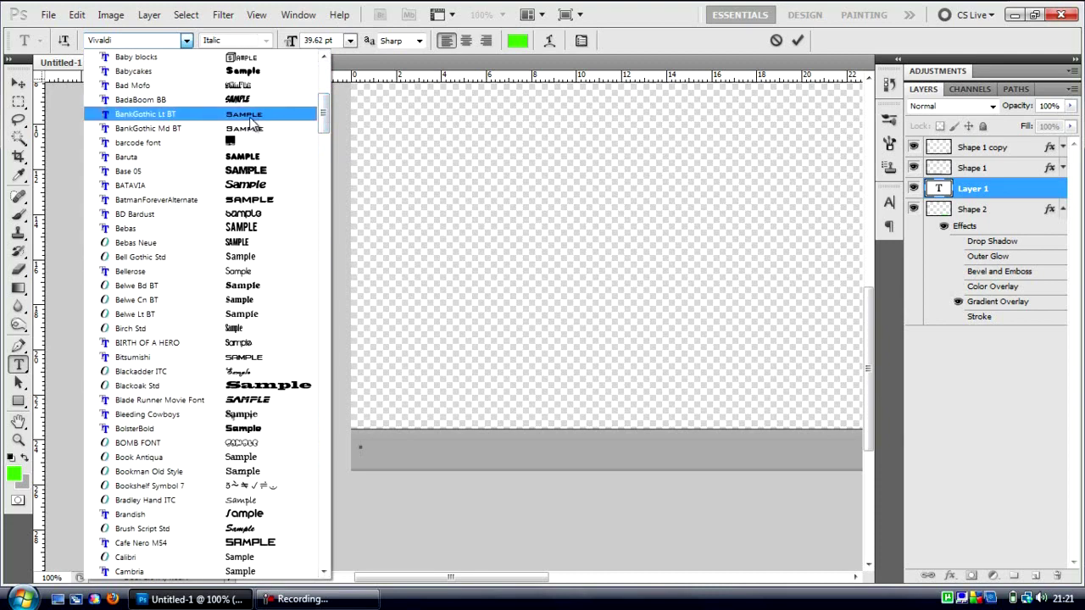
pyautogui.click(243, 113)
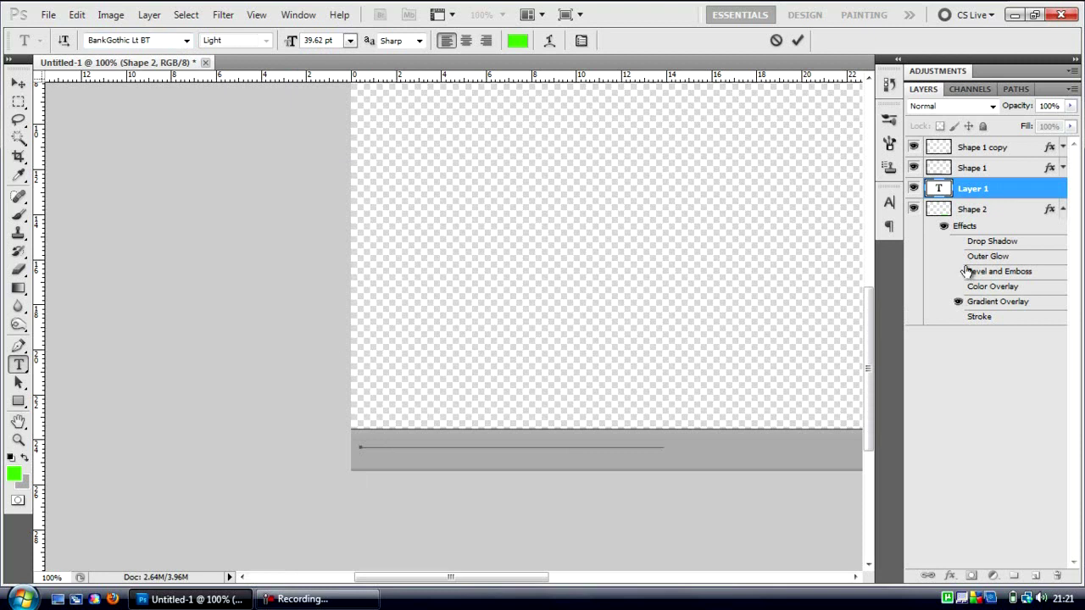
# Commit the text and reorder the layers so ChronicGraphics is on top, followed by Shape 1 and Shape 1 copy.
pyautogui.click(966, 190)
pyautogui.moveTo(964, 141); pyautogui.dragTo(967, 144)
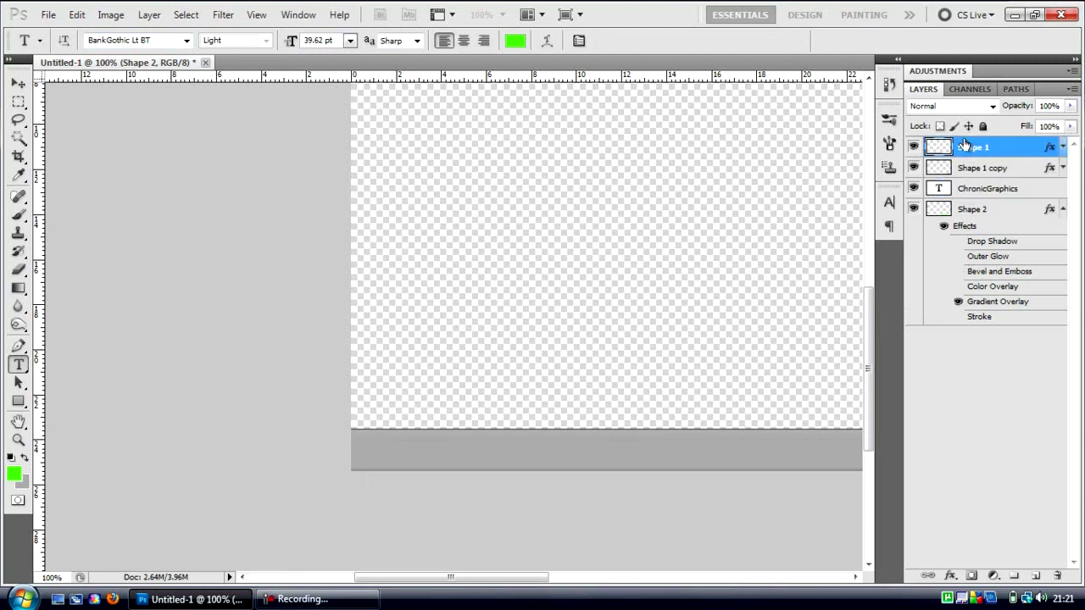
pyautogui.moveTo(971, 190); pyautogui.dragTo(974, 148)
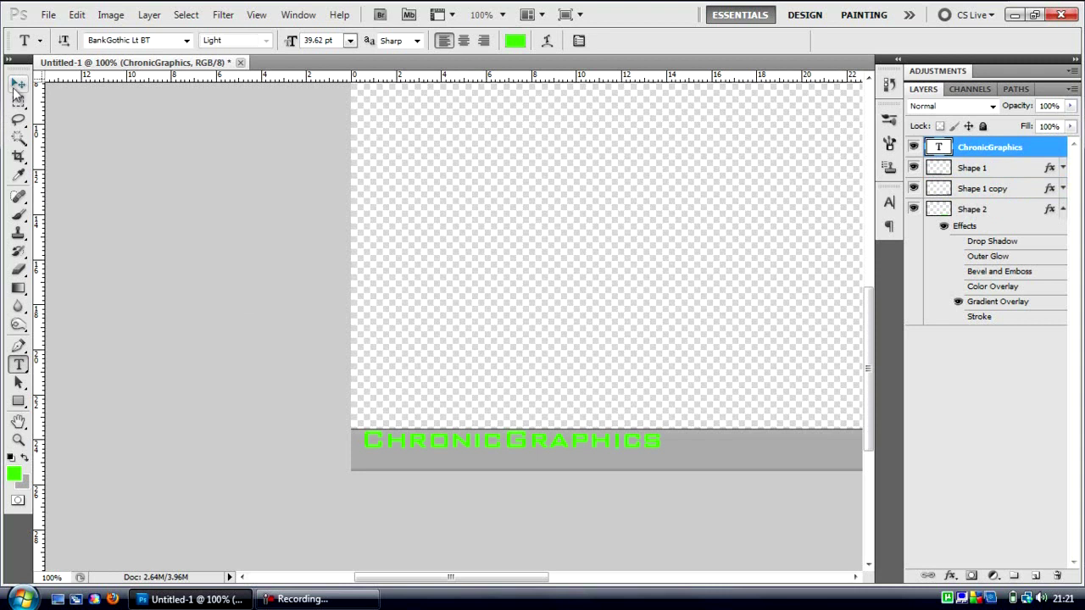
# Set the tracking of the entire ChronicGraphics text to -140.
pyautogui.doubleClick(390, 439)
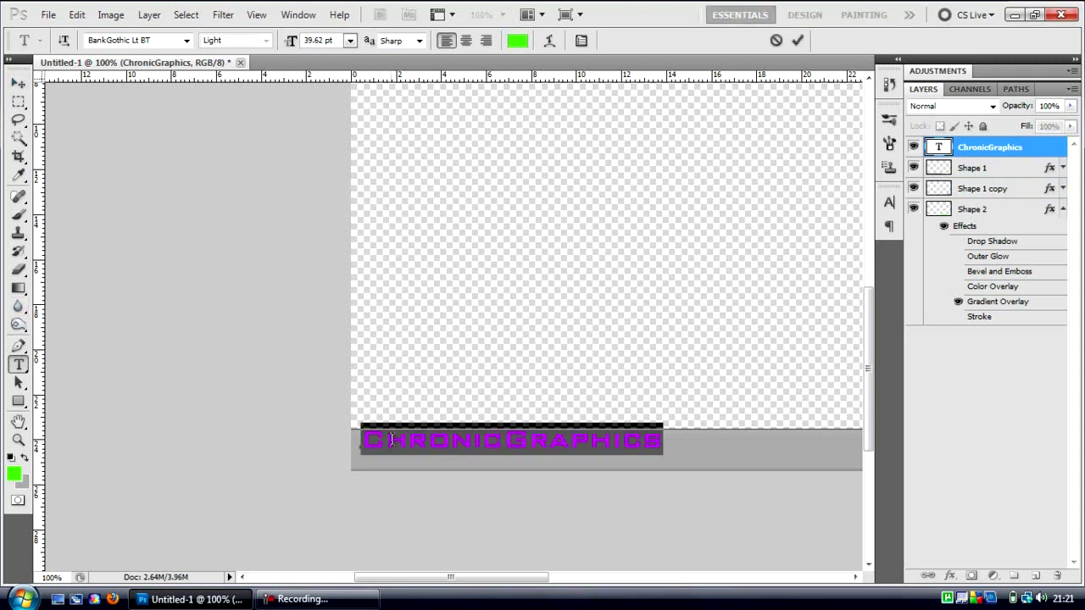
pyautogui.click(888, 201)
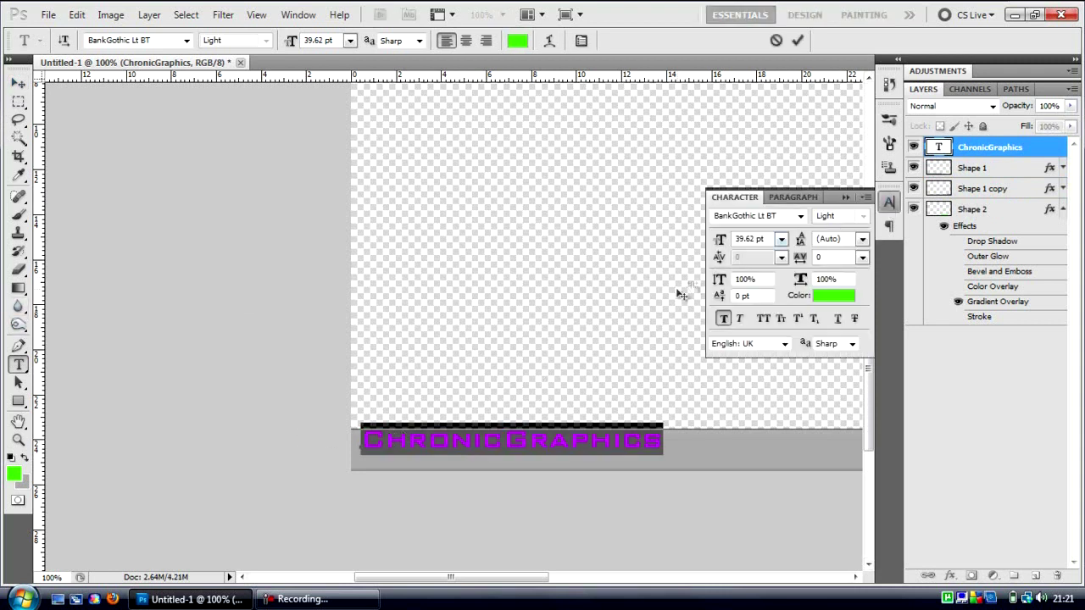
pyautogui.moveTo(801, 259); pyautogui.dragTo(796, 257)
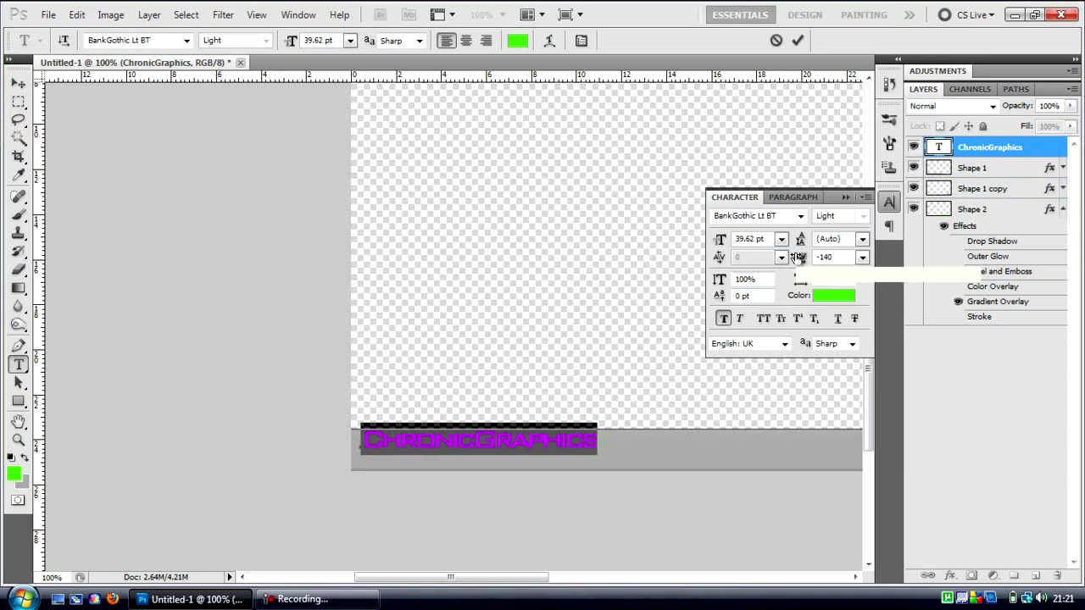
# Commit the ChronicGraphics text, scale it up proportionally to about 121%, and center it vertically in the long gray bar.
pyautogui.click(18, 83)
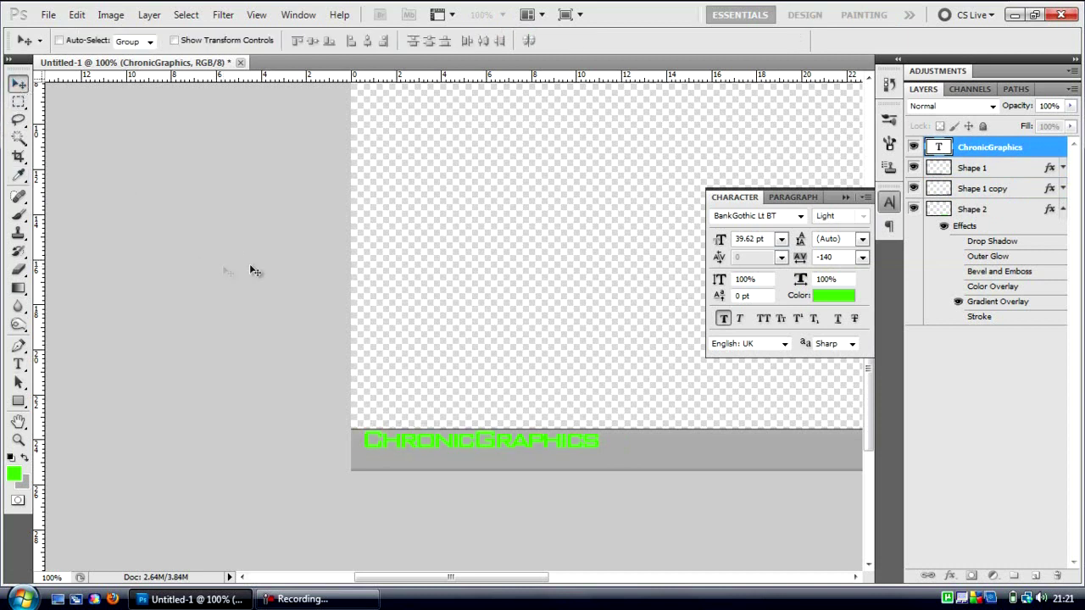
pyautogui.hotkey('ctrl', 't')
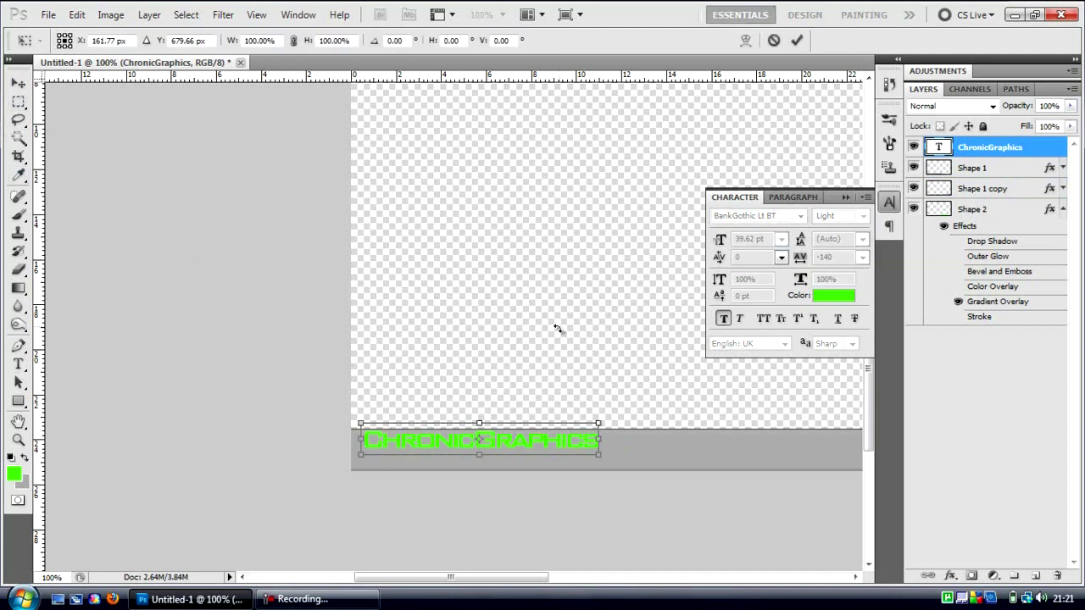
pyautogui.moveTo(598, 457); pyautogui.dragTo(646, 485)
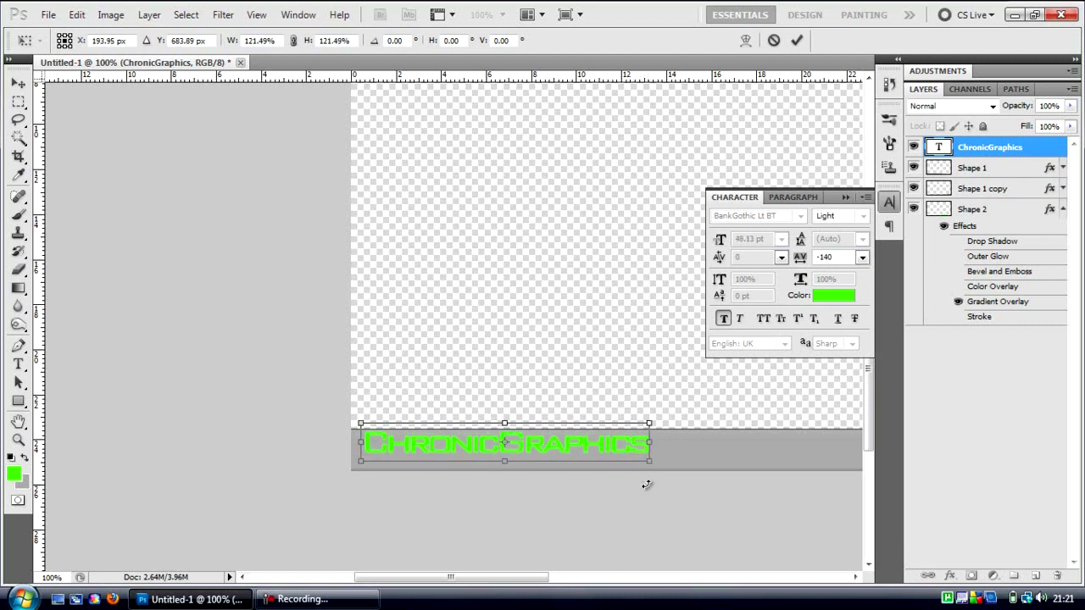
pyautogui.press('Return')
pyautogui.moveTo(520, 454); pyautogui.dragTo(523, 456)
pyautogui.press('t')
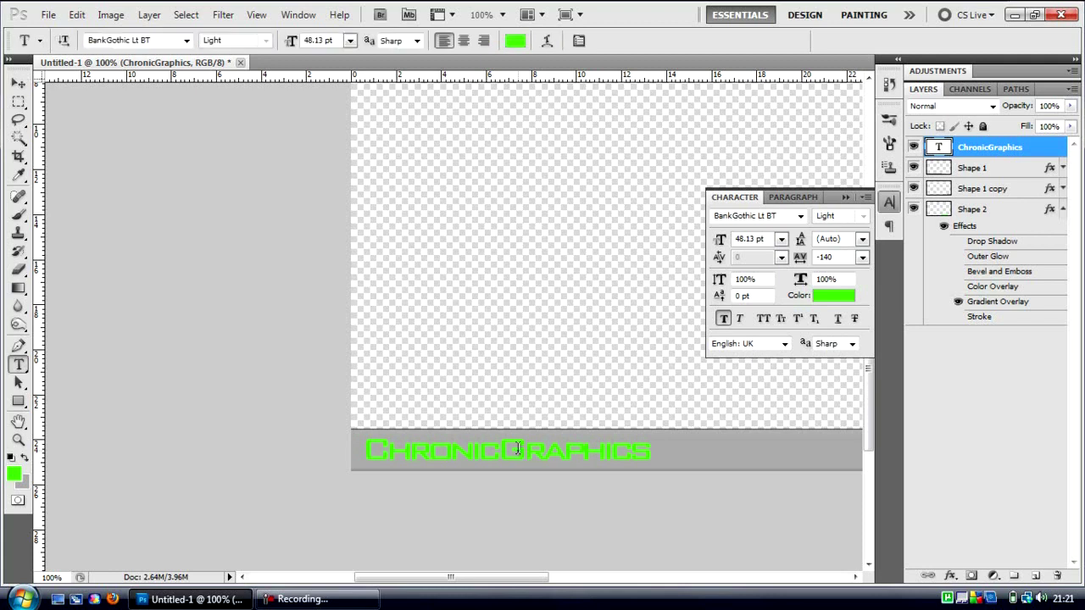
pyautogui.hotkey('ctrl', 't')
pyautogui.press('v')
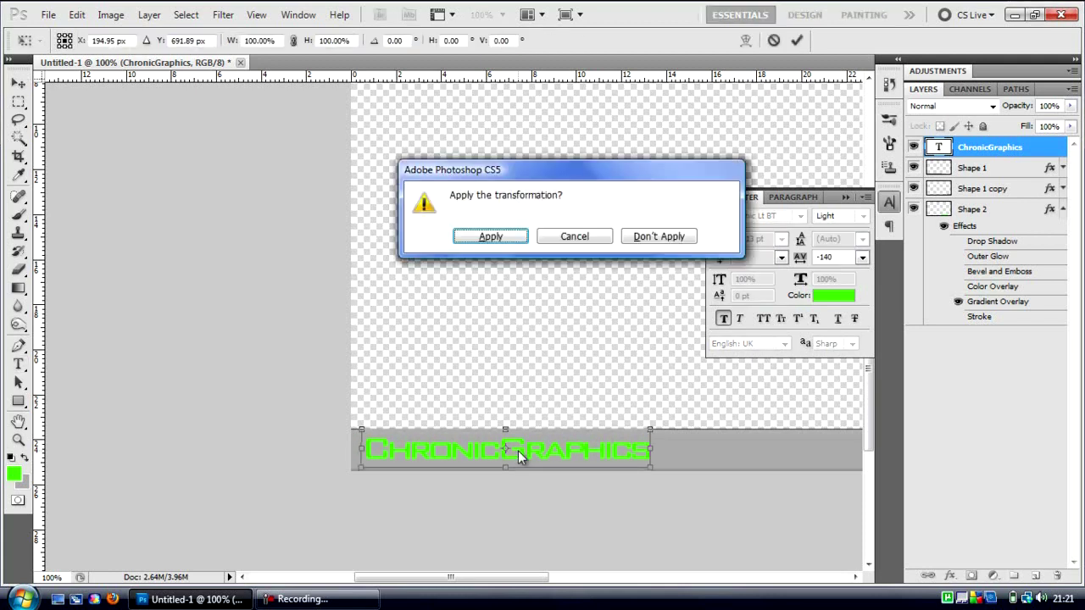
pyautogui.press('Return')
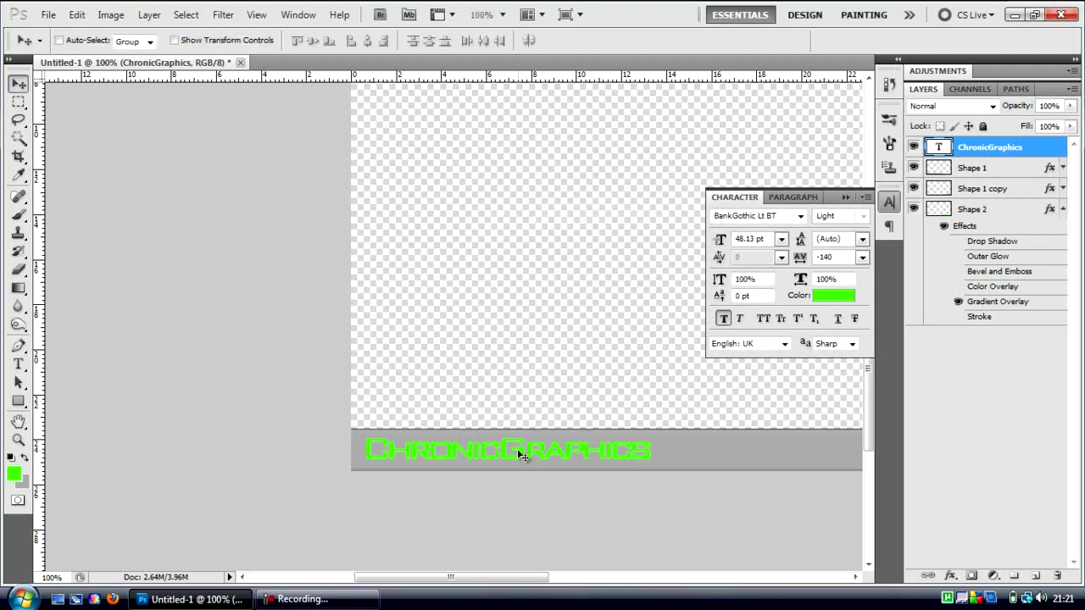
# Open the blending options of the ChronicGraphics text layer and enable a Gradient Overlay.
pyautogui.click(845, 197)
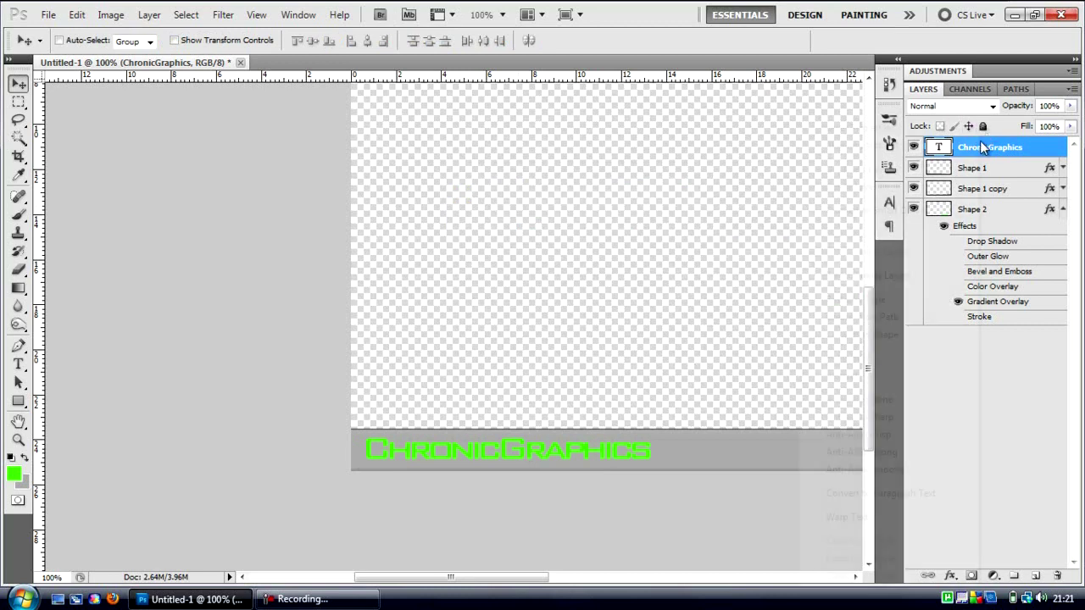
pyautogui.rightClick(984, 148)
pyautogui.click(666, 361)
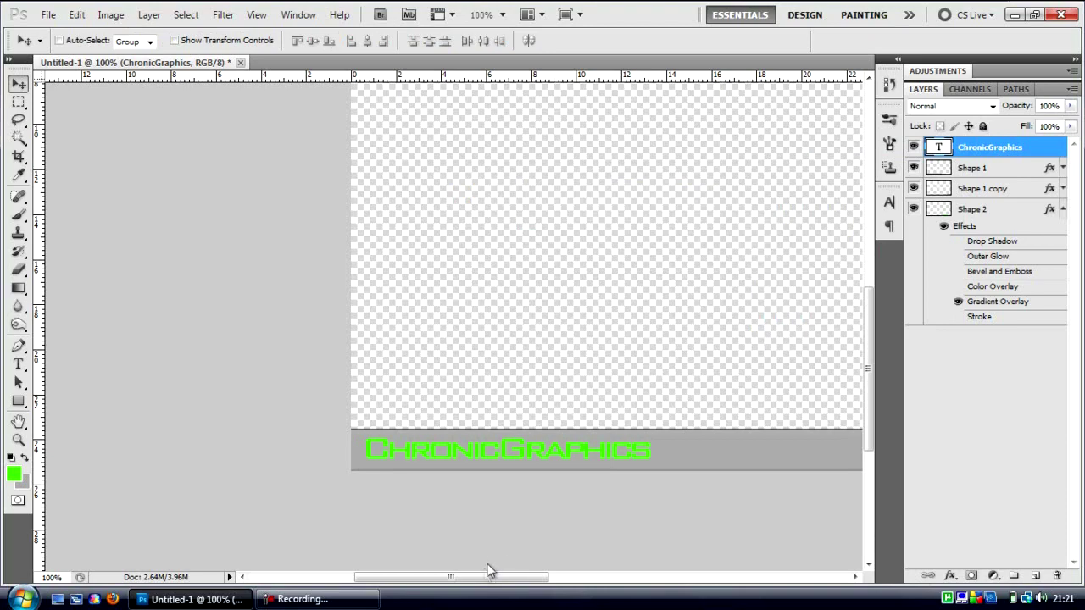
pyautogui.moveTo(478, 578); pyautogui.dragTo(517, 578)
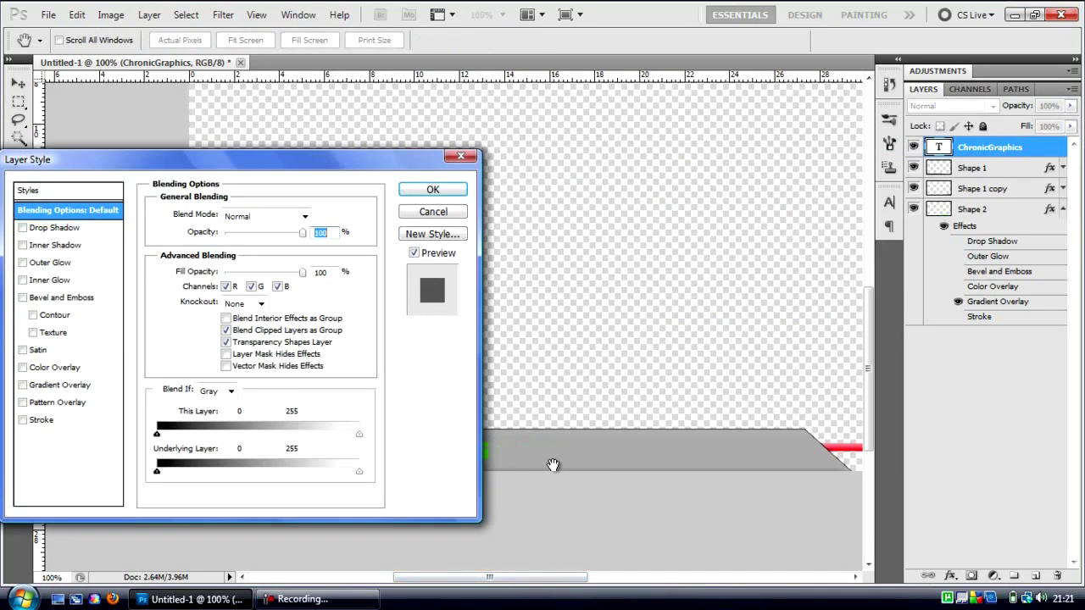
pyautogui.moveTo(296, 165); pyautogui.dragTo(987, 244)
pyautogui.click(715, 460)
pyautogui.click(734, 462)
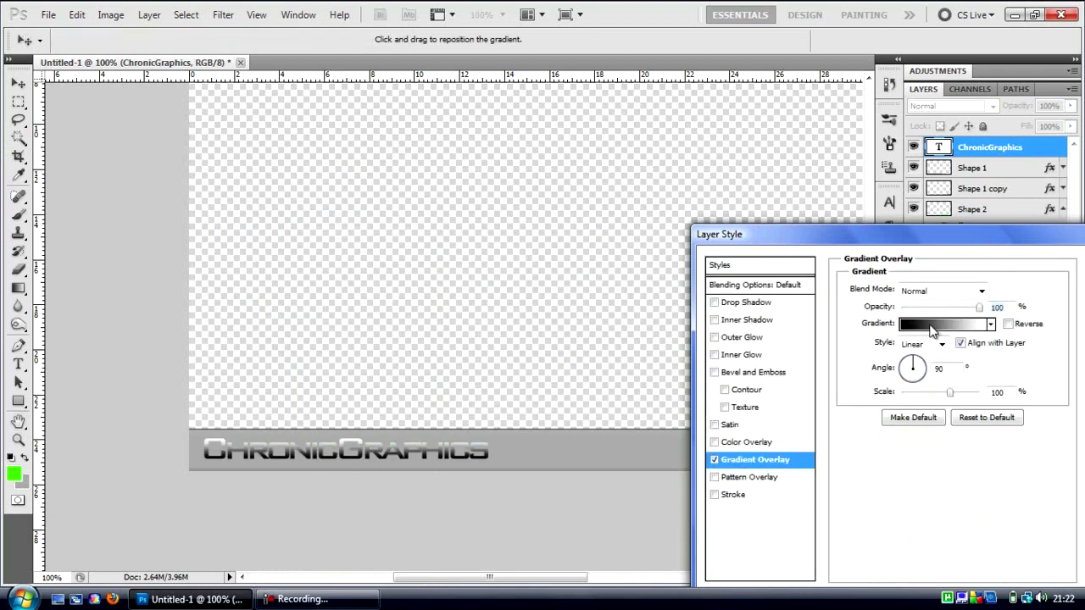
# Set the starting color stop of the text's overlay gradient to pure red, with R at 255.
pyautogui.click(933, 330)
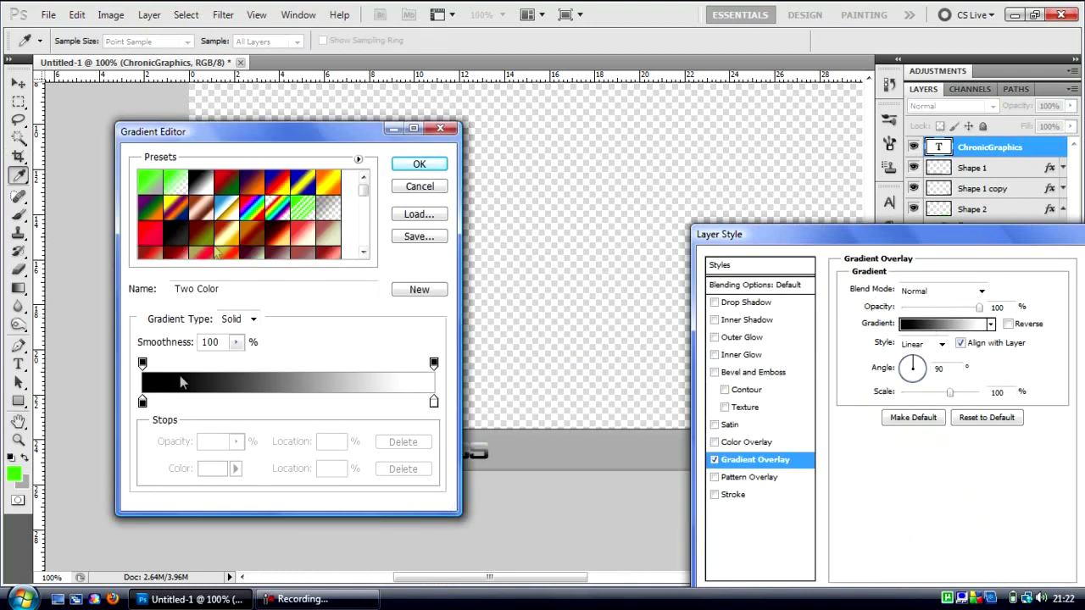
pyautogui.moveTo(265, 149); pyautogui.dragTo(789, 162)
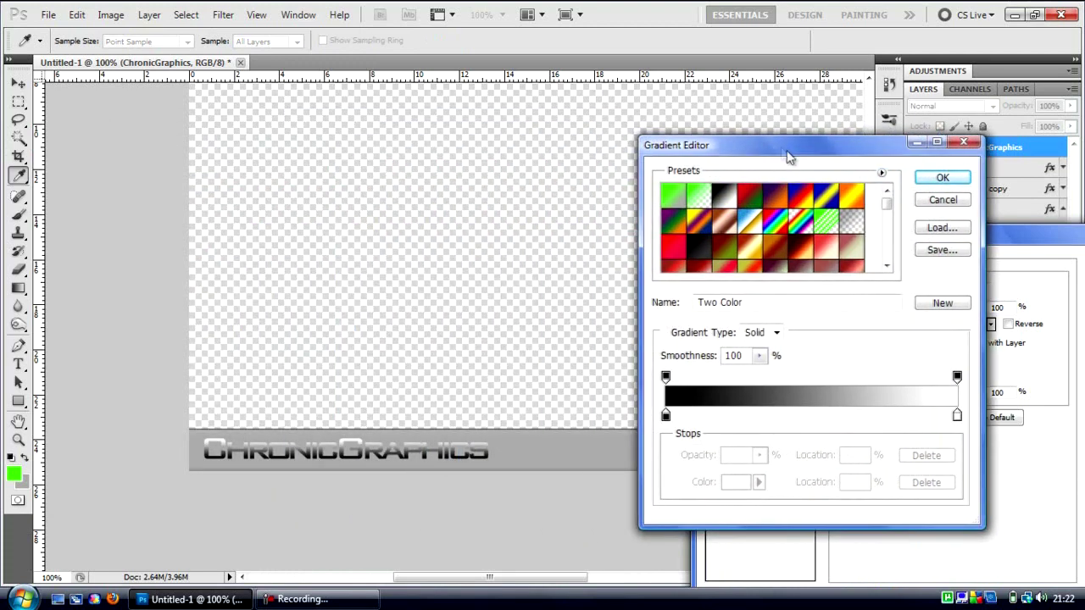
pyautogui.click(666, 416)
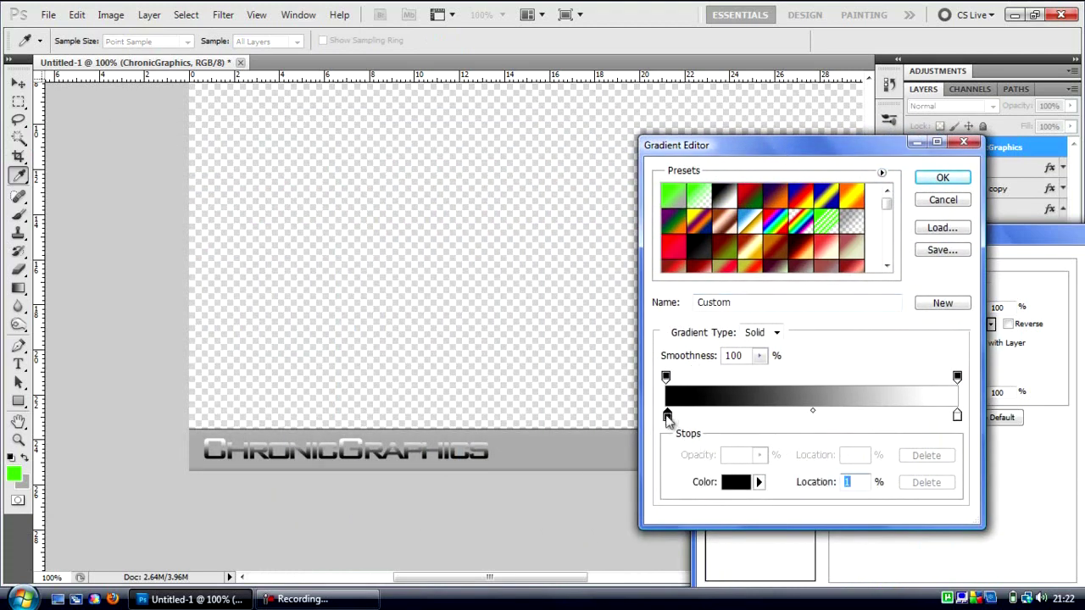
pyautogui.click(735, 481)
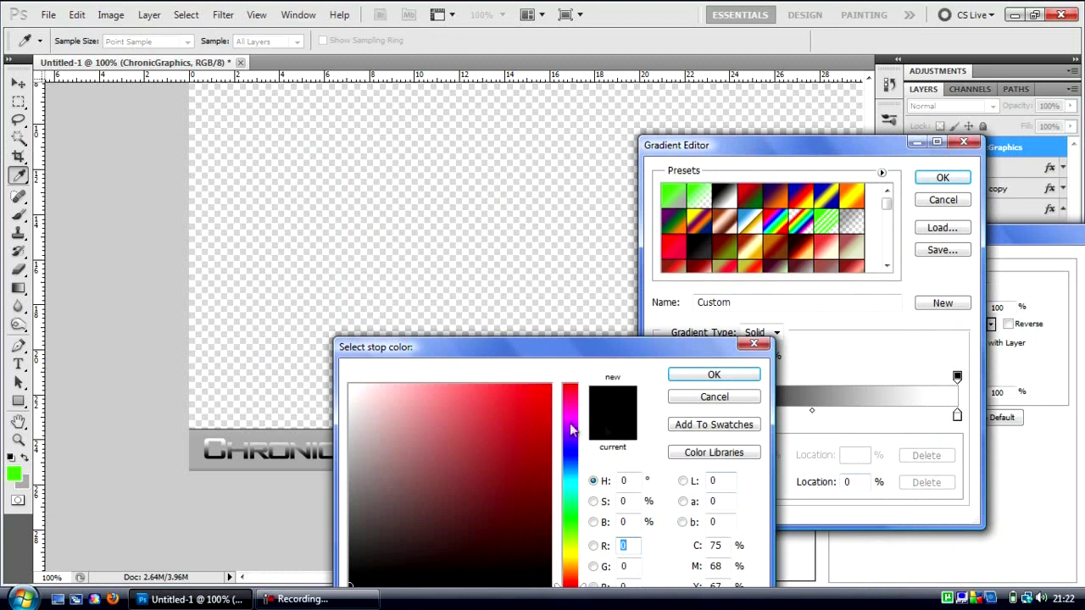
pyautogui.write('255')
pyautogui.click(704, 375)
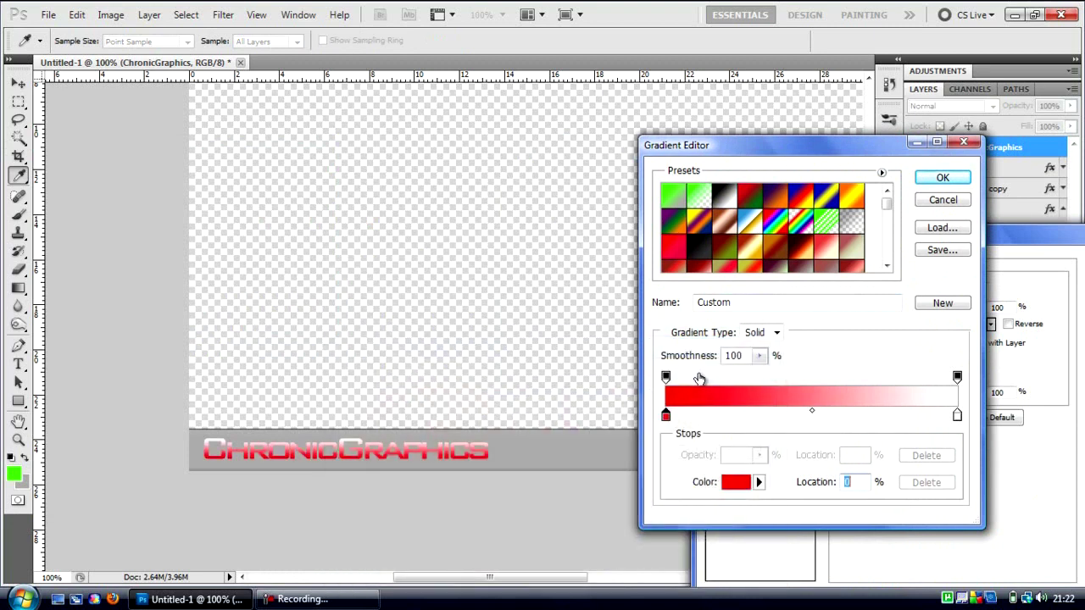
# Set the gradient's ending color stop to light pink (R 255, G 155, B 155) and reduce the overlay scale to 67%.
pyautogui.click(957, 416)
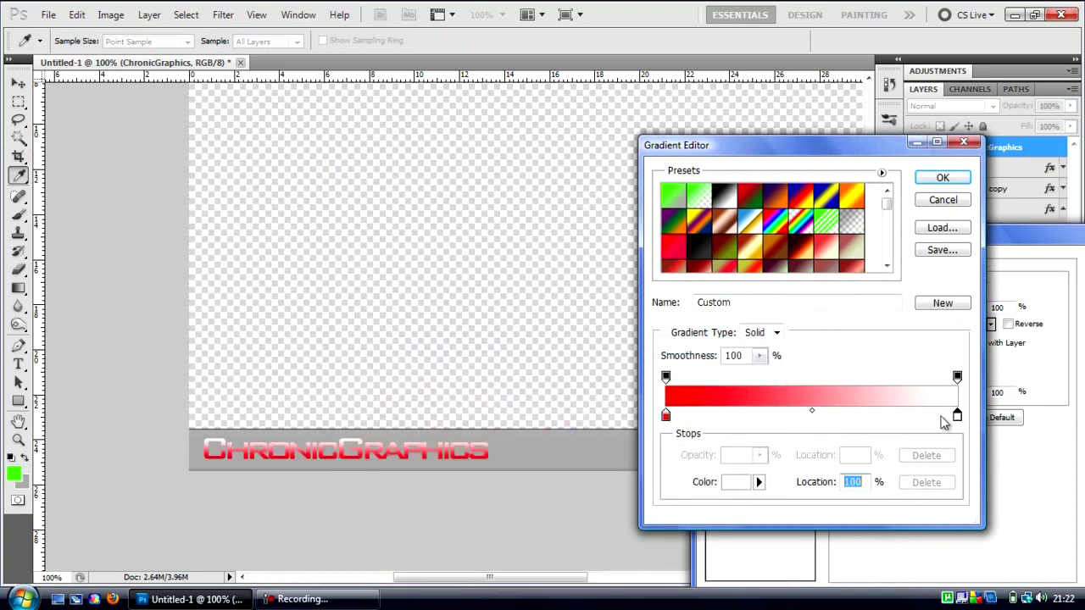
pyautogui.click(736, 482)
pyautogui.moveTo(419, 395); pyautogui.dragTo(428, 383)
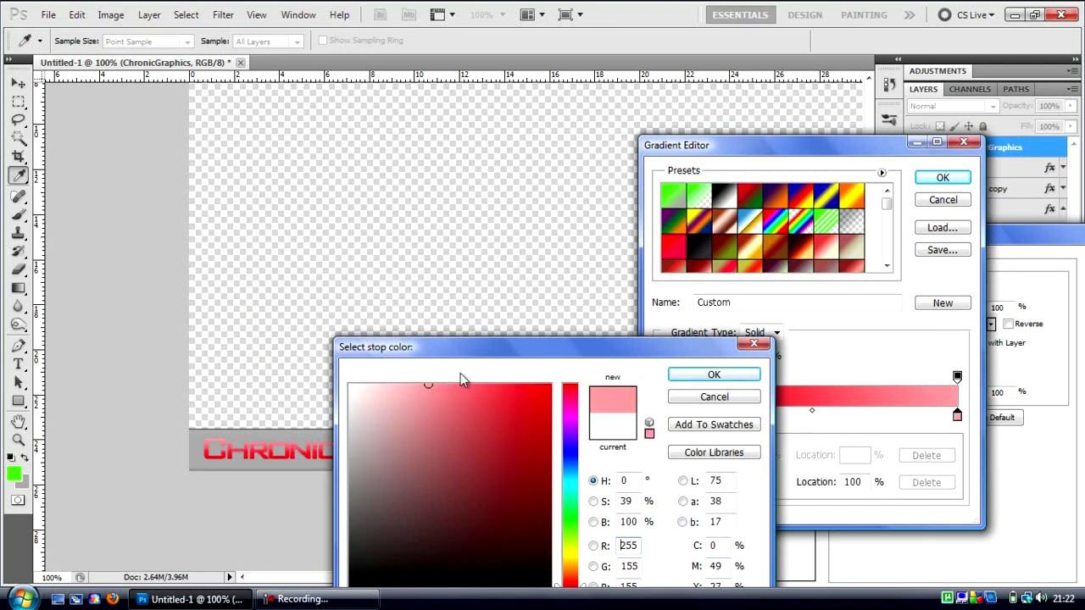
pyautogui.click(714, 375)
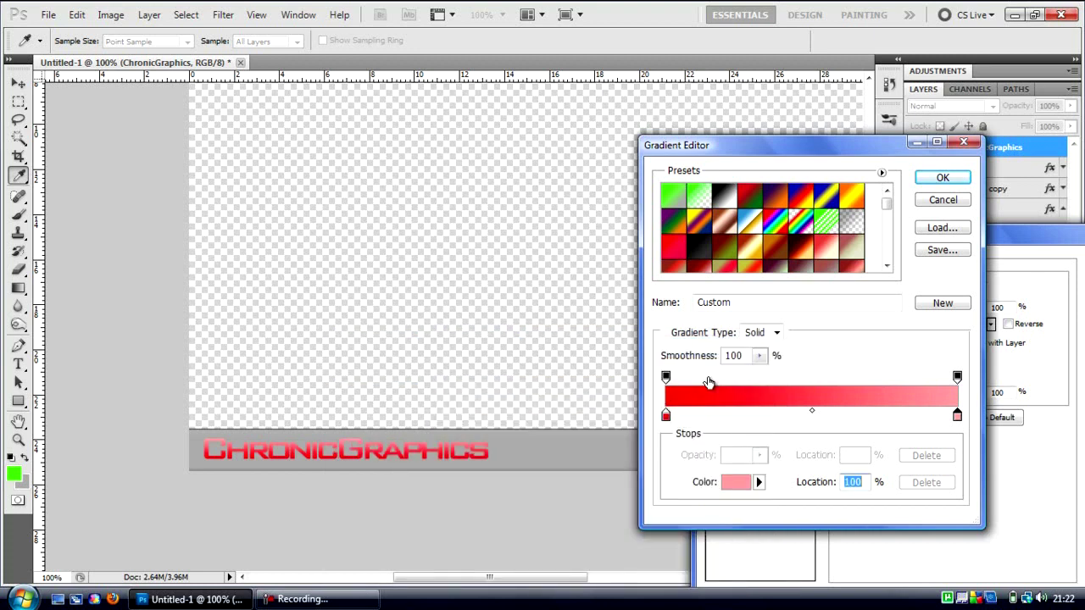
pyautogui.click(939, 182)
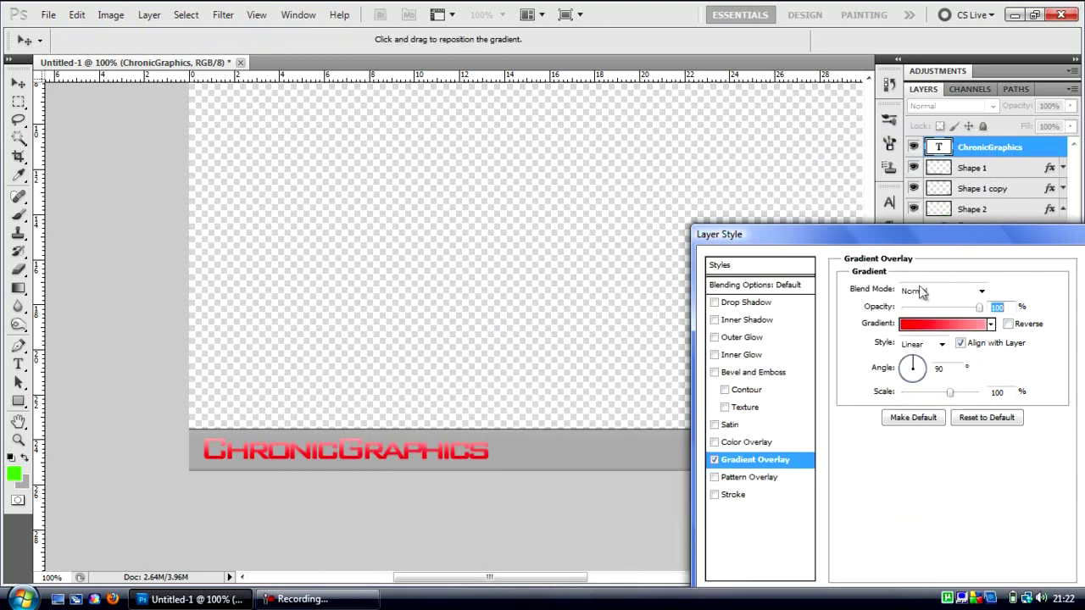
pyautogui.moveTo(949, 394)
pyautogui.mouseDown()
pyautogui.moveTo(924, 402)
pyautogui.moveTo(933, 405)
pyautogui.mouseUp()
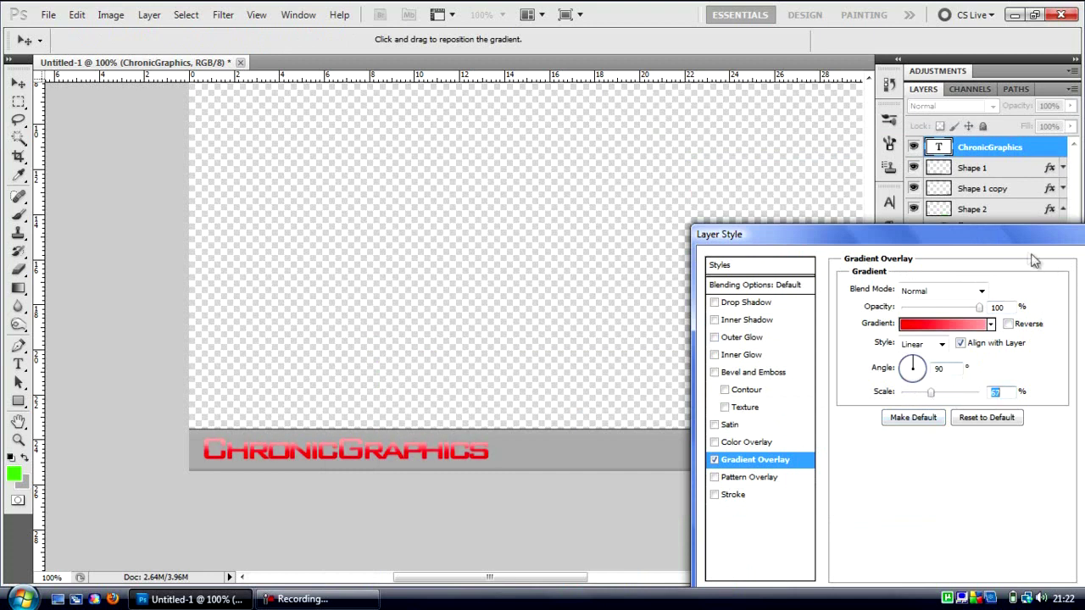
pyautogui.moveTo(1017, 241); pyautogui.dragTo(853, 261)
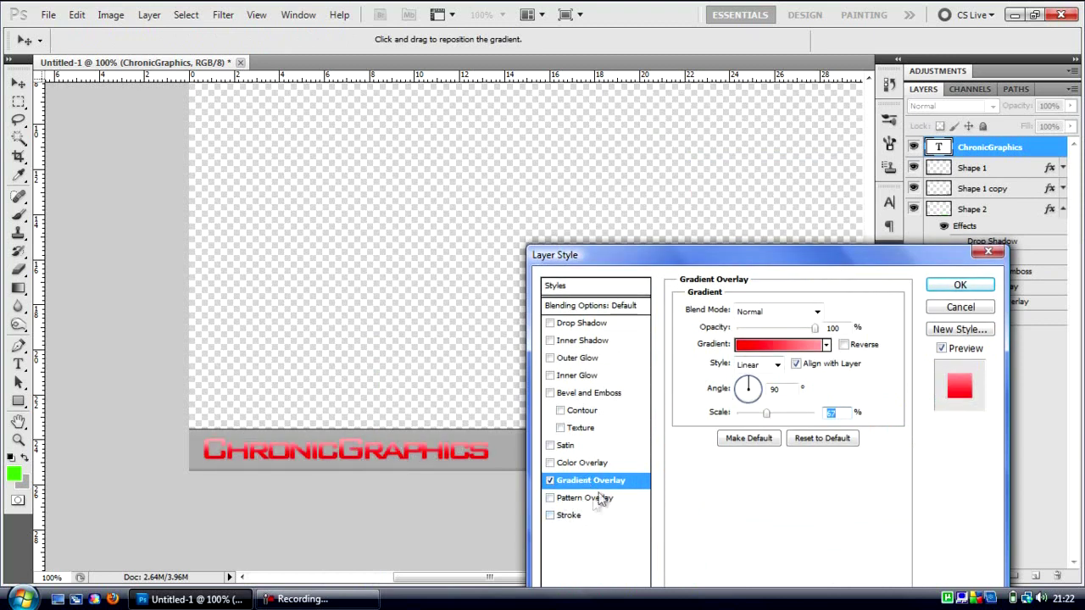
# Add a 1 px black outside stroke and a drop shadow to the ChronicGraphics text, and apply the layer style.
pyautogui.click(568, 515)
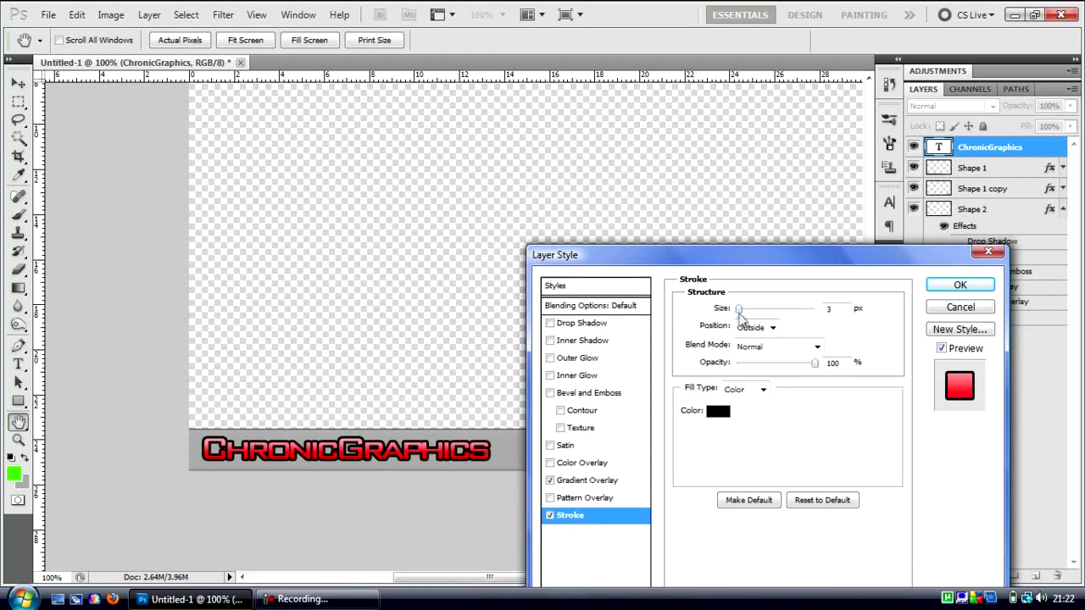
pyautogui.moveTo(742, 314); pyautogui.dragTo(739, 317)
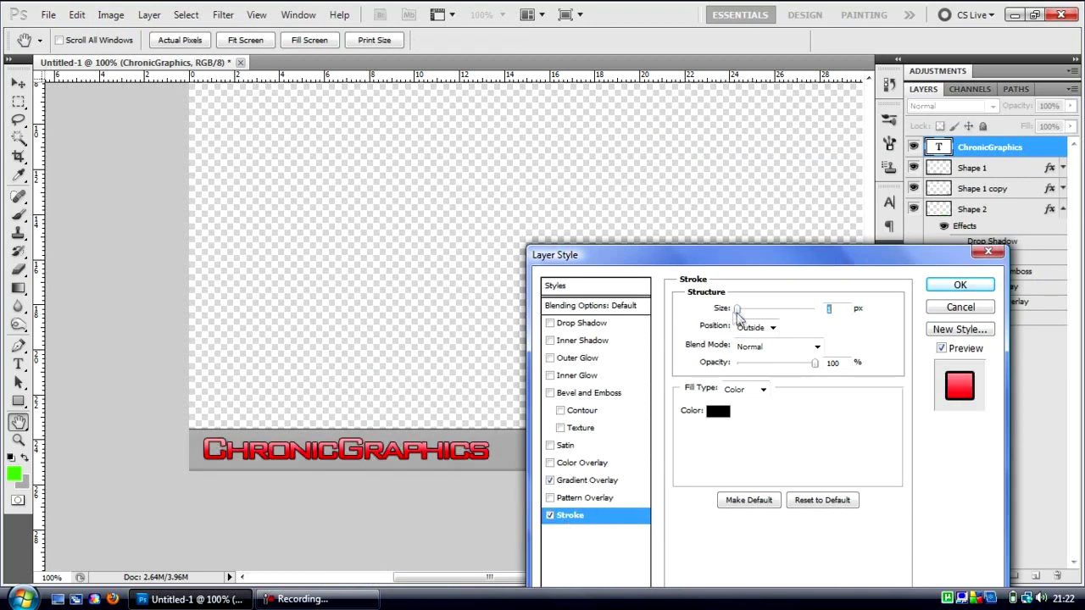
pyautogui.click(550, 323)
pyautogui.click(959, 286)
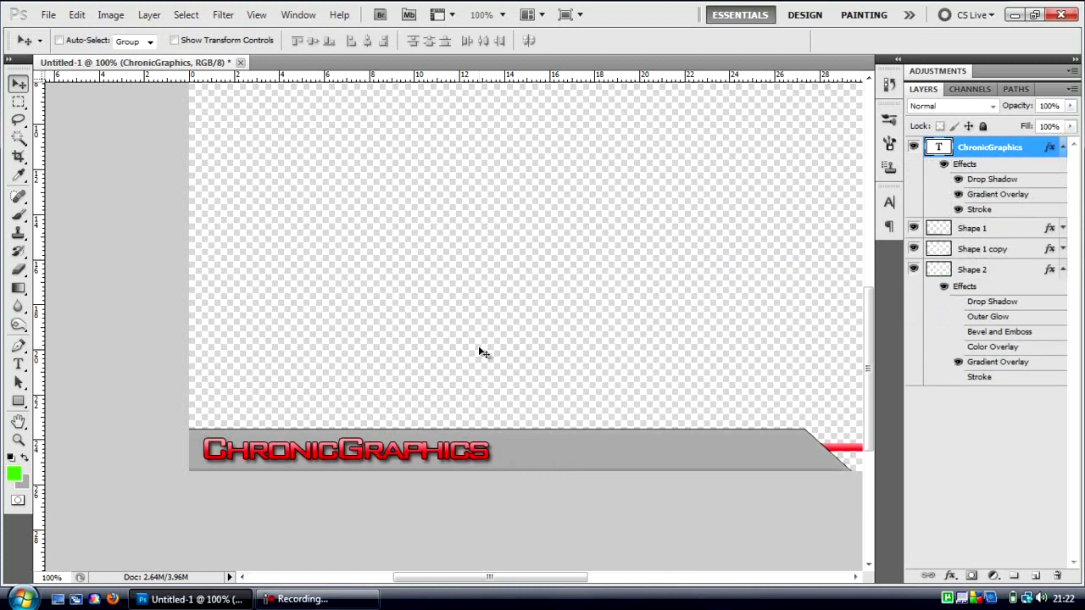
# Try adding " v2" to the end of the ChronicGraphics text, and delete the addition again.
pyautogui.click(18, 364)
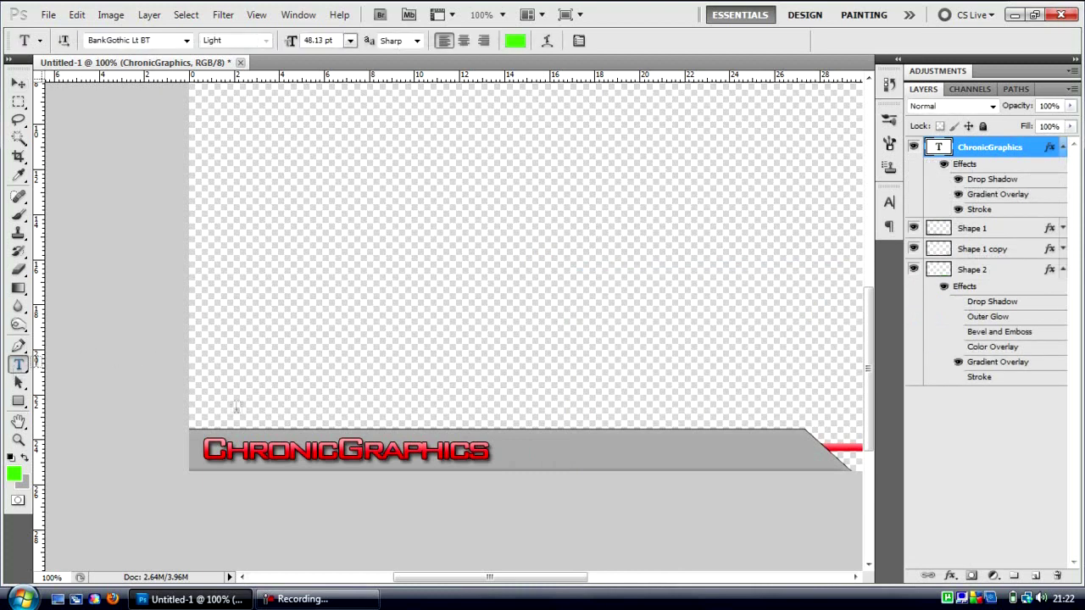
pyautogui.doubleClick(303, 454)
pyautogui.click(487, 449)
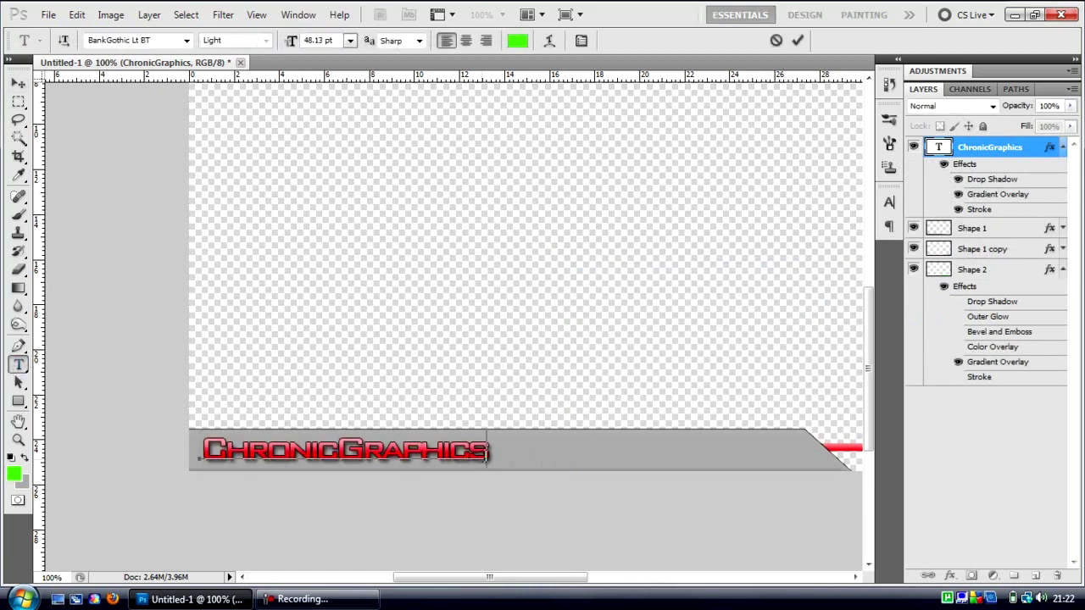
pyautogui.write('v2')
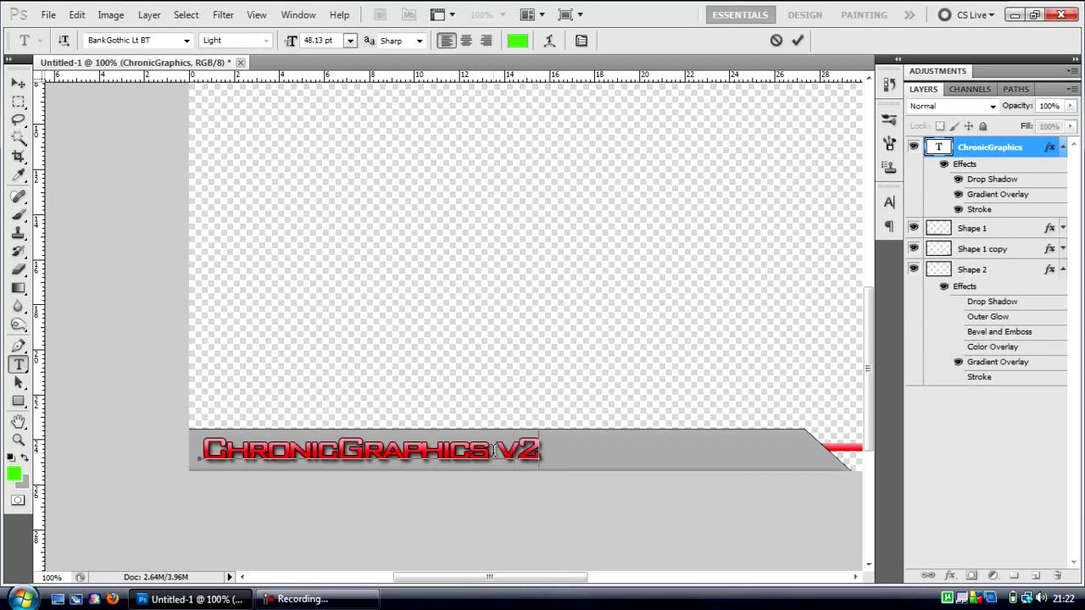
pyautogui.press('BackSpace')
pyautogui.press('BackSpace')
pyautogui.press('BackSpace')
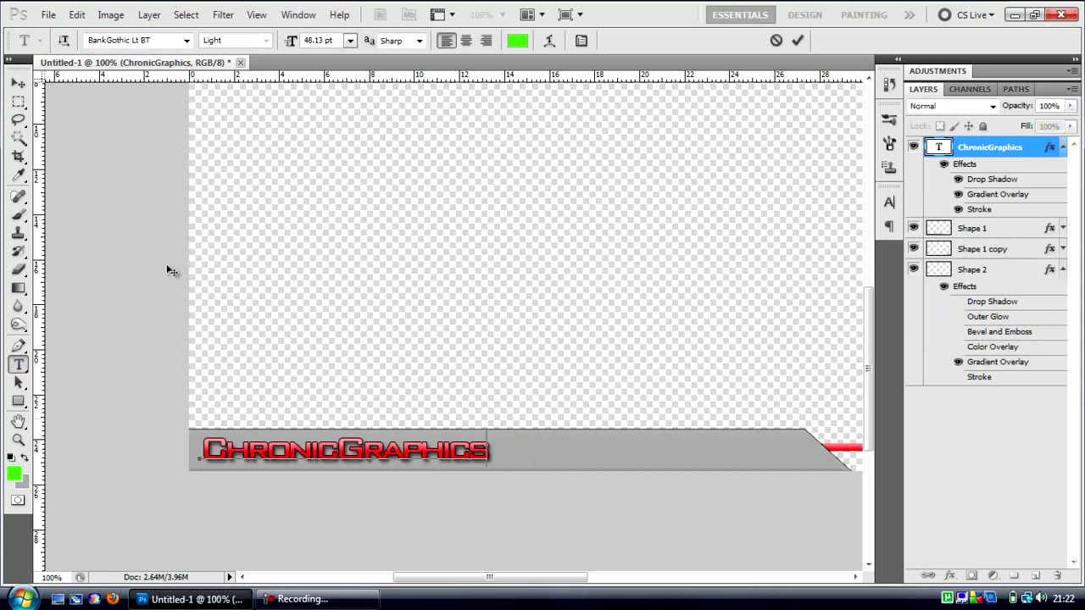
pyautogui.click(17, 86)
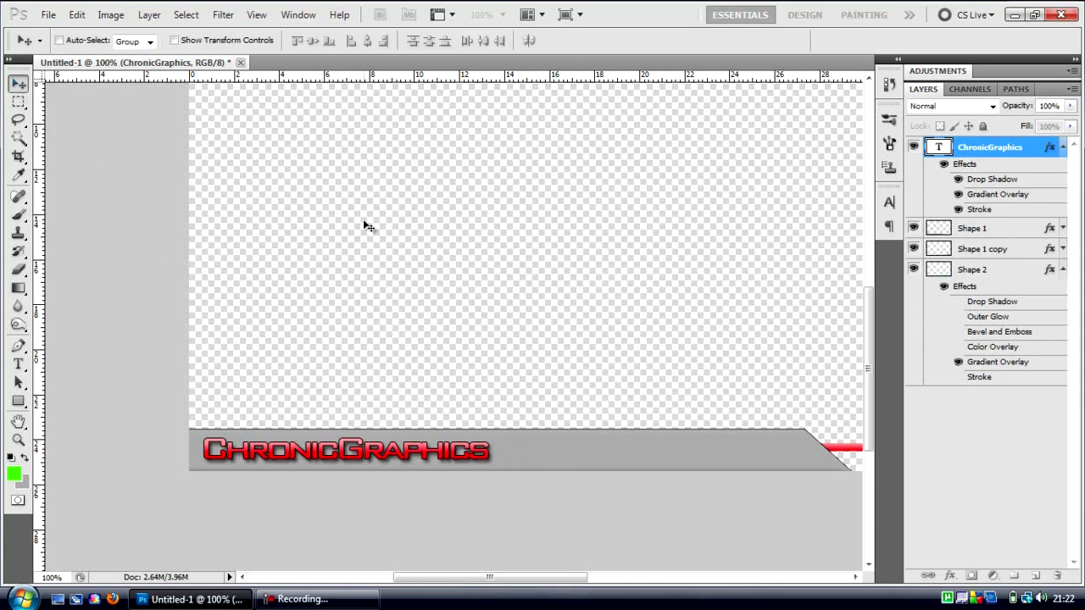
# Duplicate the ChronicGraphics text layer, move the copy over the short gray bar, and scale it down to about 72%.
pyautogui.hotkey('ctrl', '-')
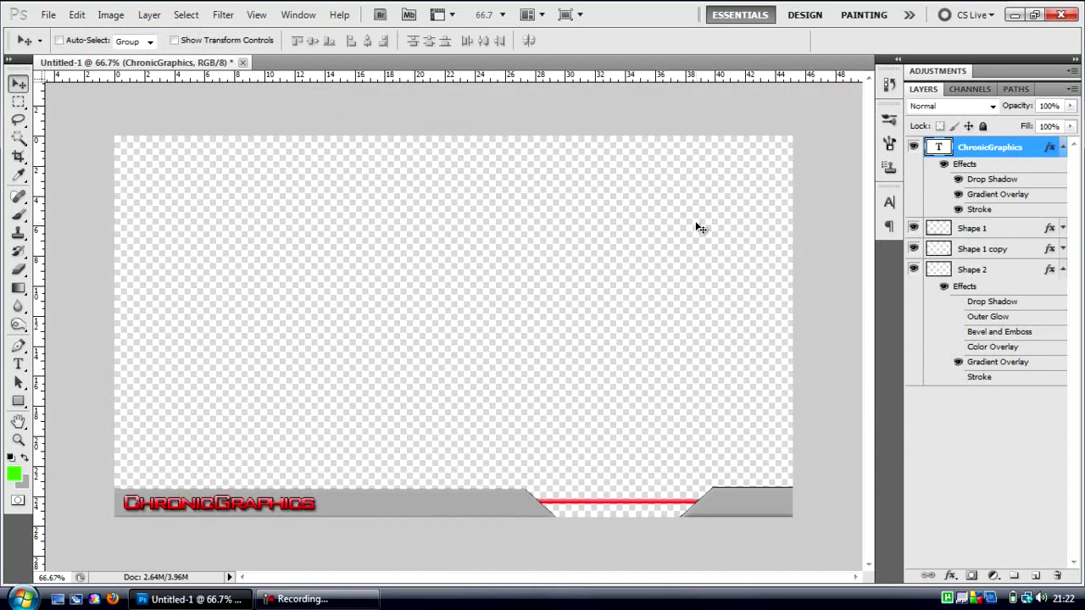
pyautogui.hotkey('ctrl', 'j')
pyautogui.hotkey('ctrl', 't')
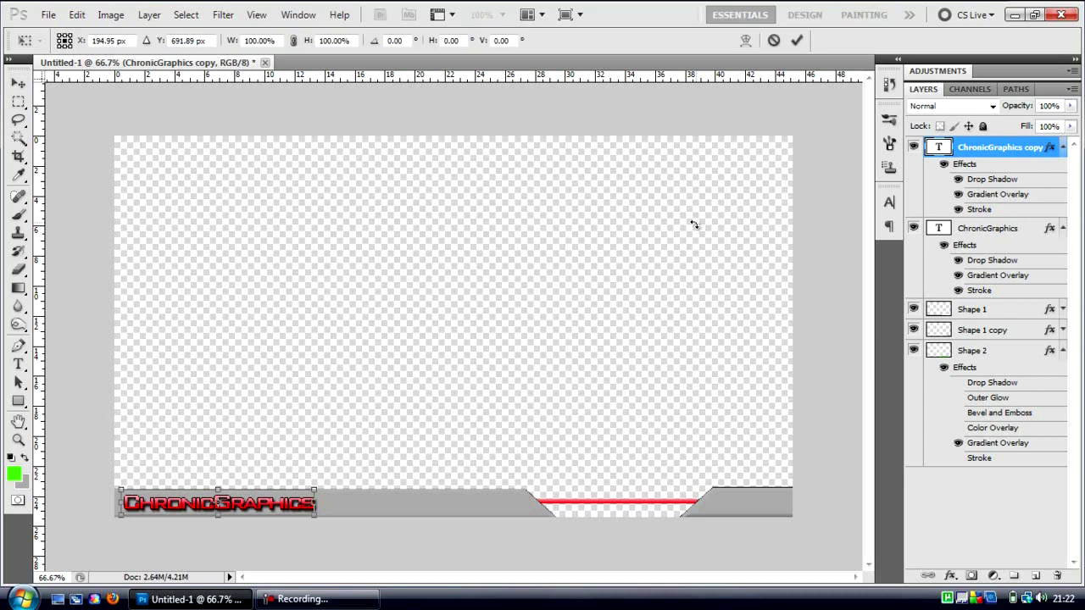
pyautogui.moveTo(262, 507); pyautogui.dragTo(737, 500)
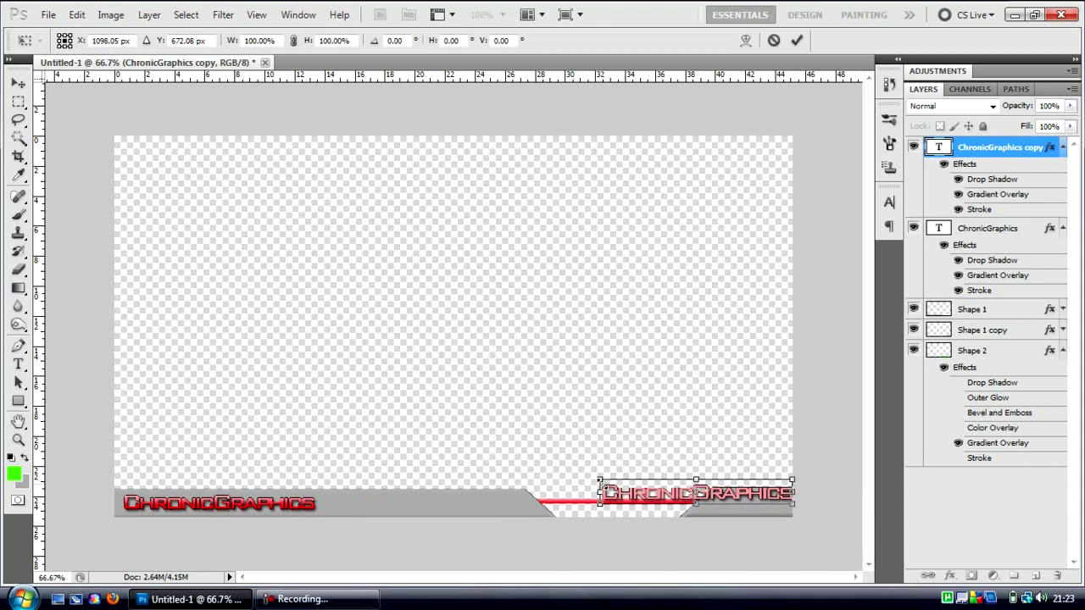
pyautogui.moveTo(599, 481); pyautogui.dragTo(654, 497)
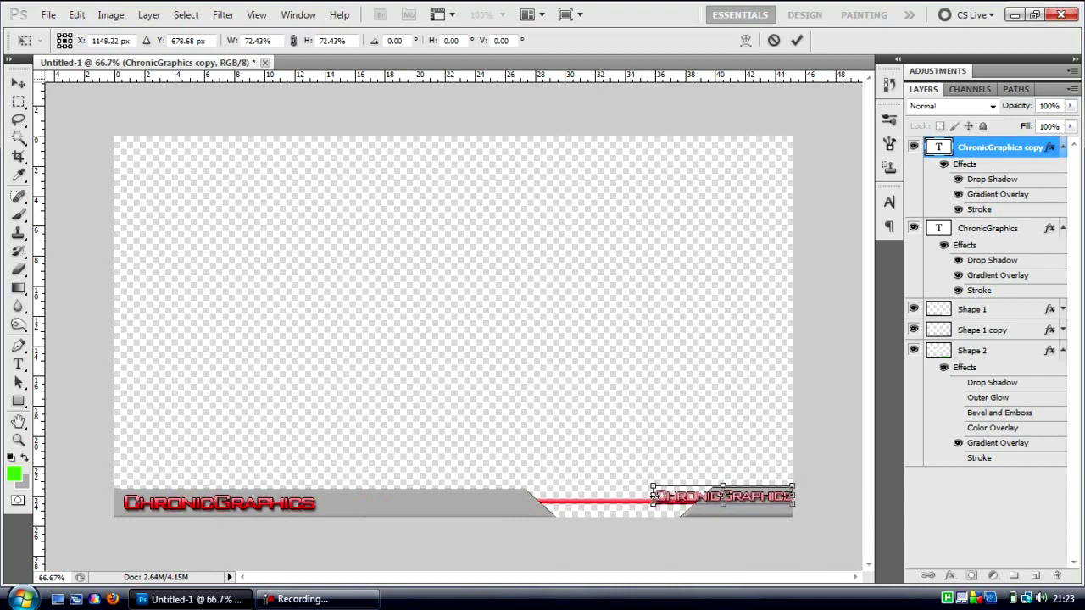
pyautogui.press('Return')
# Replace the text of the copied ChronicGraphics layer on the short gray bar with "Tutorial".
pyautogui.click(17, 364)
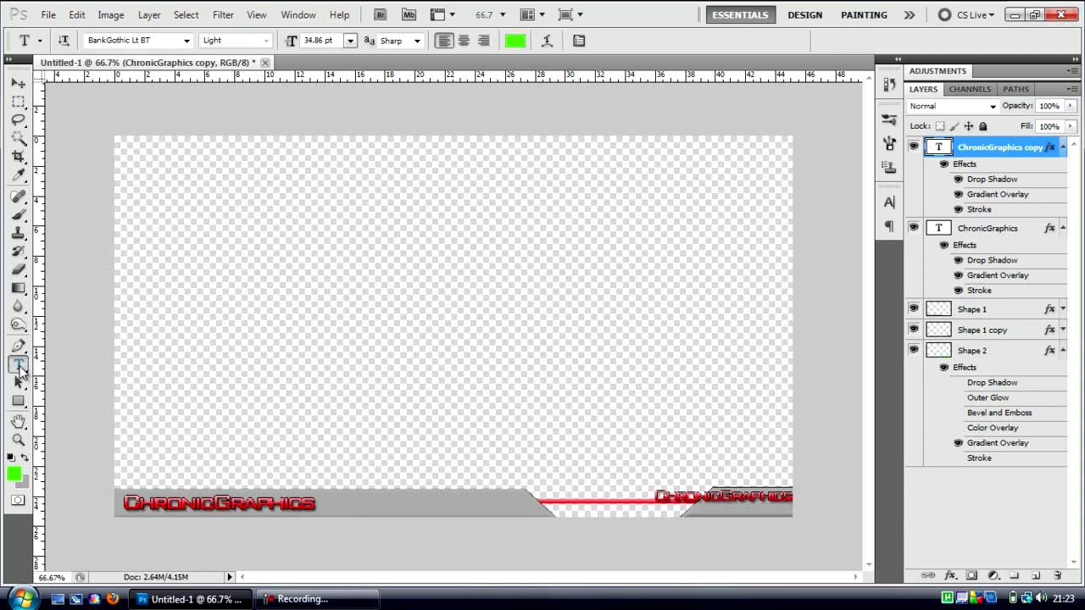
pyautogui.doubleClick(702, 500)
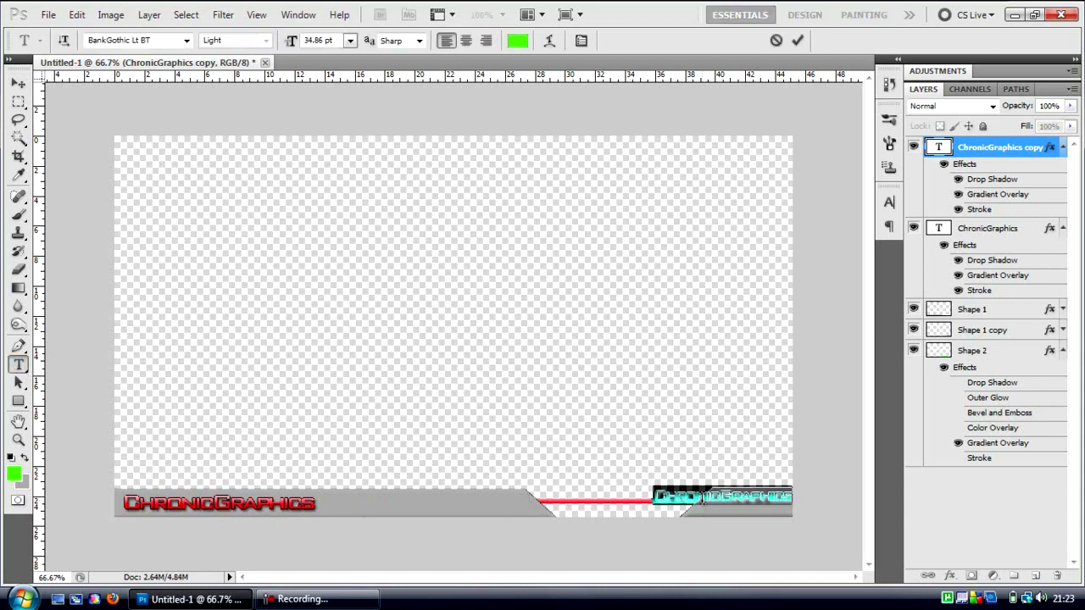
pyautogui.press('BackSpace')
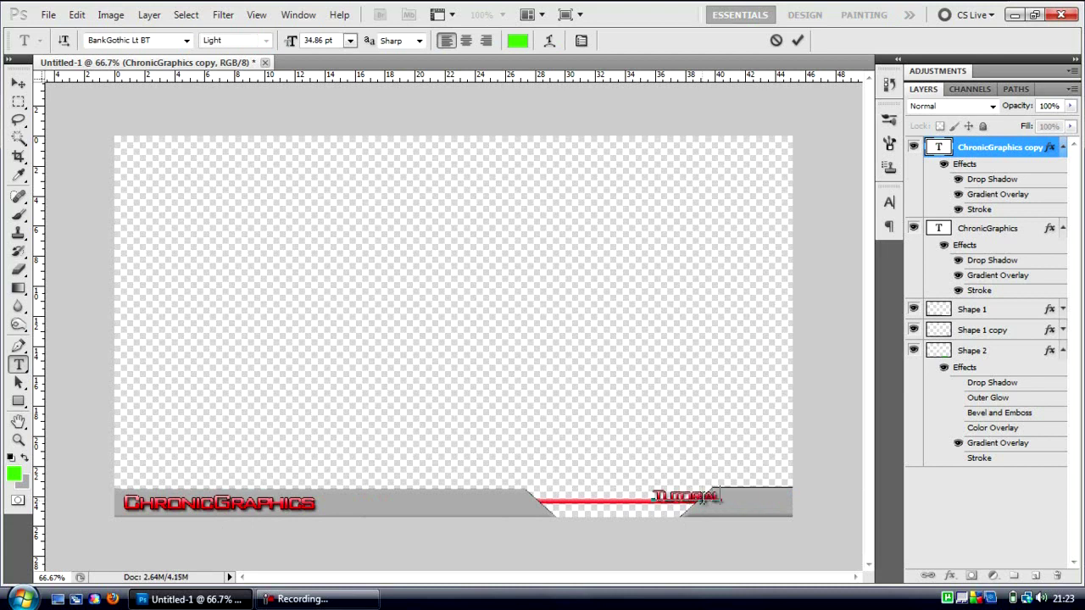
pyautogui.click(17, 84)
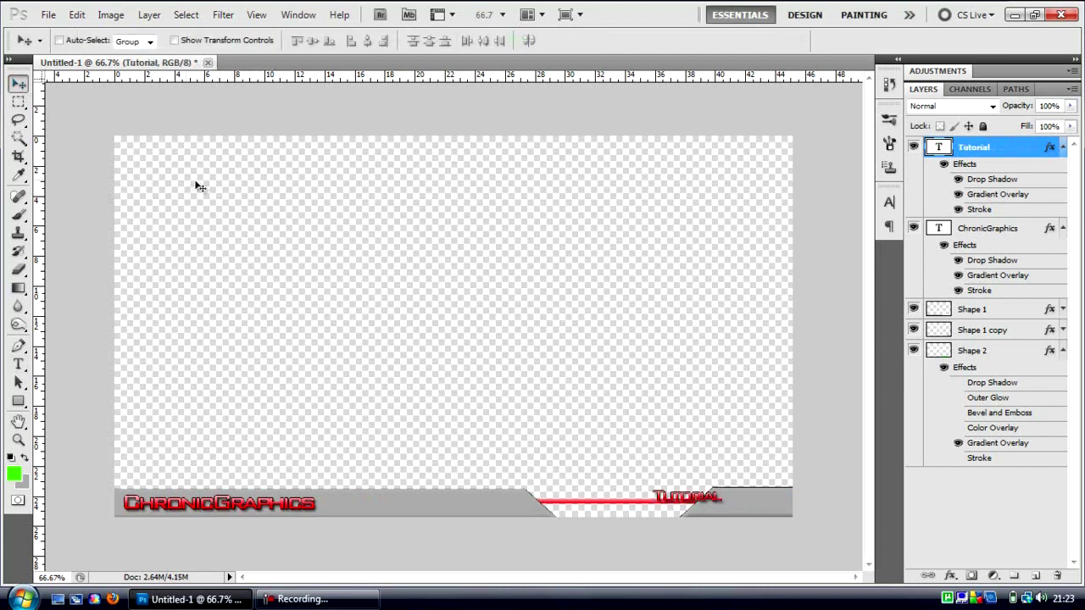
# Scale the Tutorial text to about 132% and position it over the short gray bar.
pyautogui.hotkey('ctrl', 't')
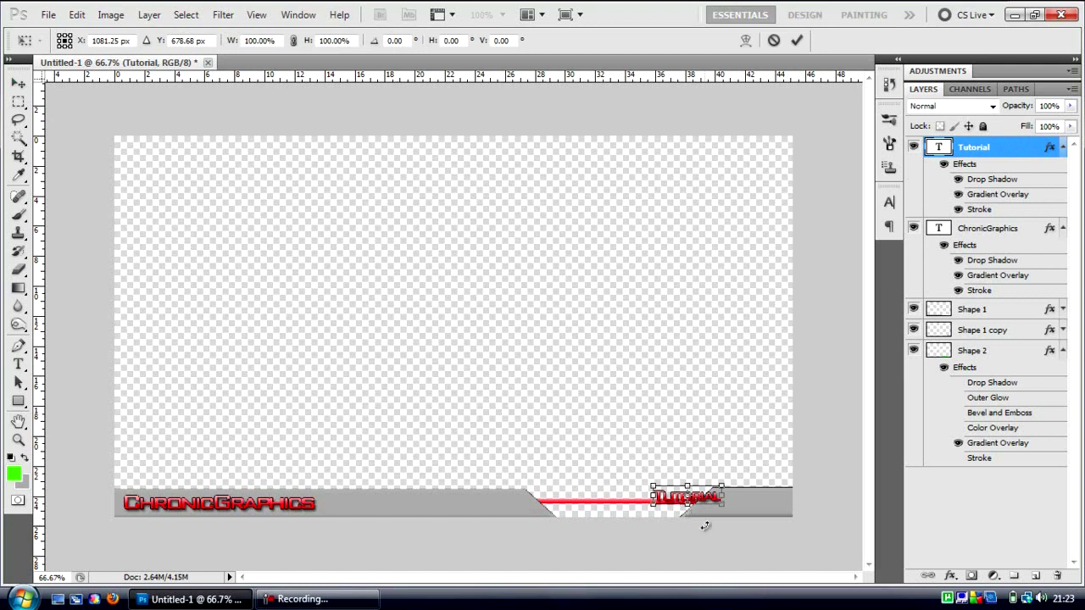
pyautogui.moveTo(722, 505); pyautogui.dragTo(764, 504)
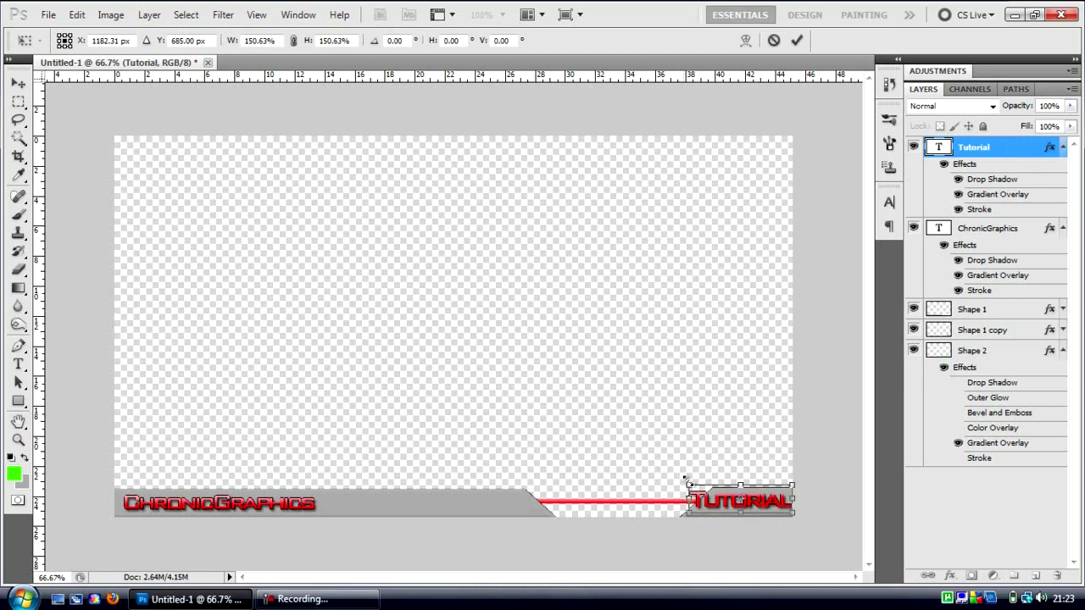
pyautogui.moveTo(688, 481); pyautogui.dragTo(703, 492)
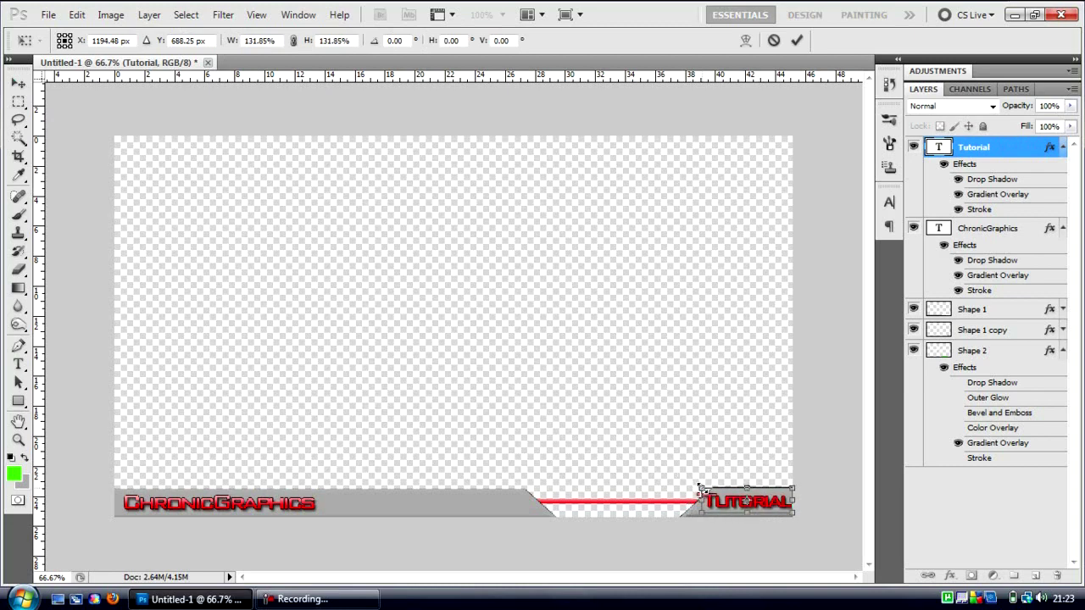
pyautogui.press('Return')
# Nudge the Tutorial text about 8 px to the right on the short gray bar.
pyautogui.hotkey('ctrl', '1')
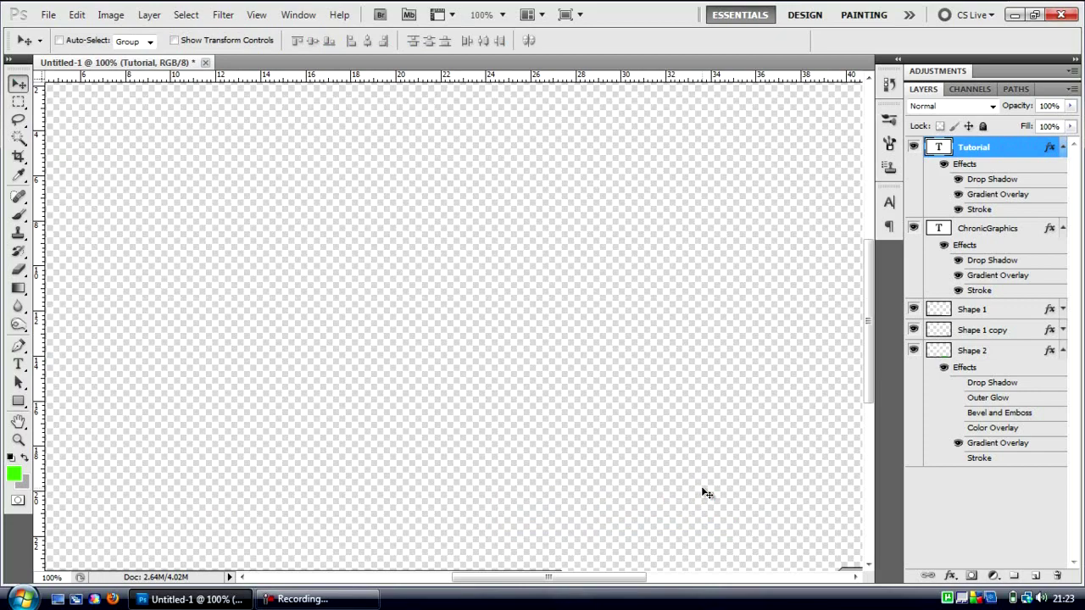
pyautogui.moveTo(631, 578); pyautogui.dragTo(702, 567)
pyautogui.moveTo(873, 334); pyautogui.dragTo(869, 384)
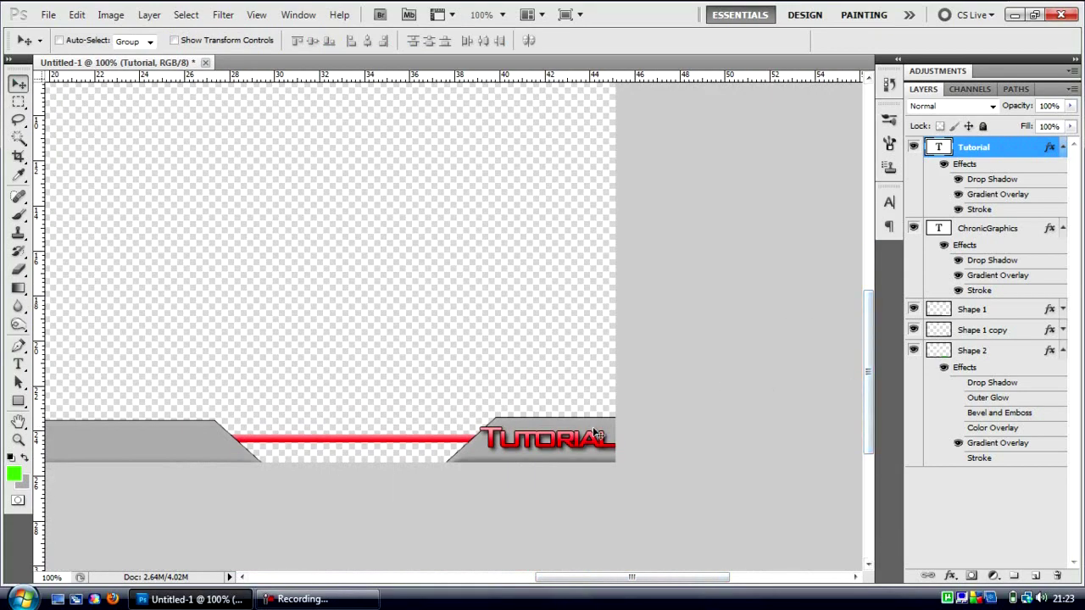
pyautogui.hotkey('ctrl', 't')
pyautogui.press('Right')
pyautogui.press('Right')
pyautogui.press('Right')
pyautogui.press('Right')
pyautogui.press('Right')
pyautogui.press('Right')
pyautogui.press('Right')
pyautogui.press('Right')
pyautogui.press('Return')
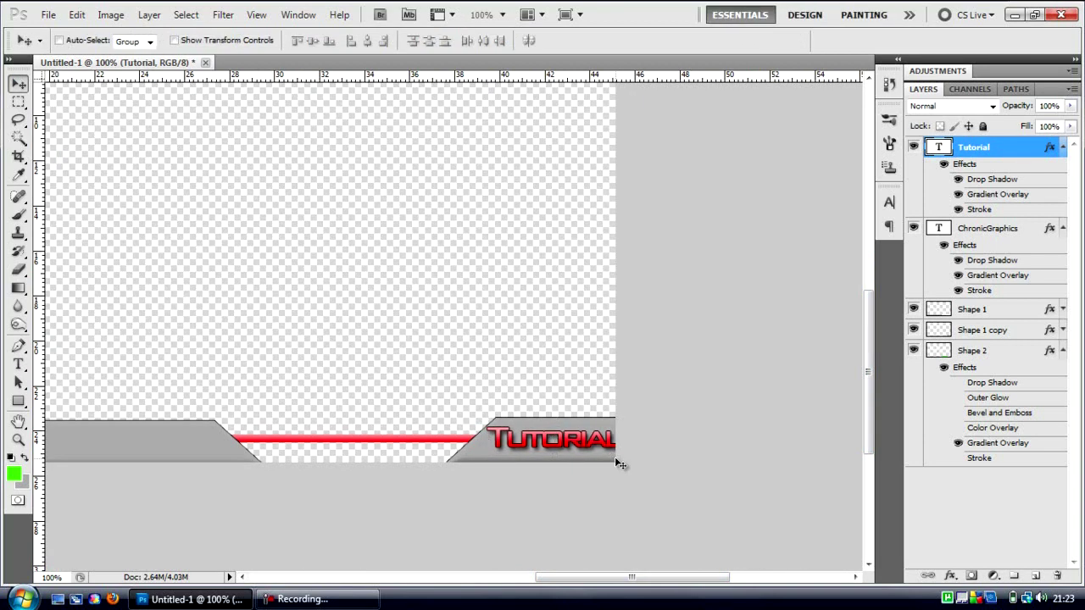
# Check which gray bar belongs to the Shape 1 and Shape 1 copy layers by hiding and showing each.
pyautogui.hotkey('ctrl', '-')
pyautogui.hotkey('ctrl', '-')
pyautogui.hotkey('ctrl', '+')
pyautogui.hotkey('ctrl', '+')
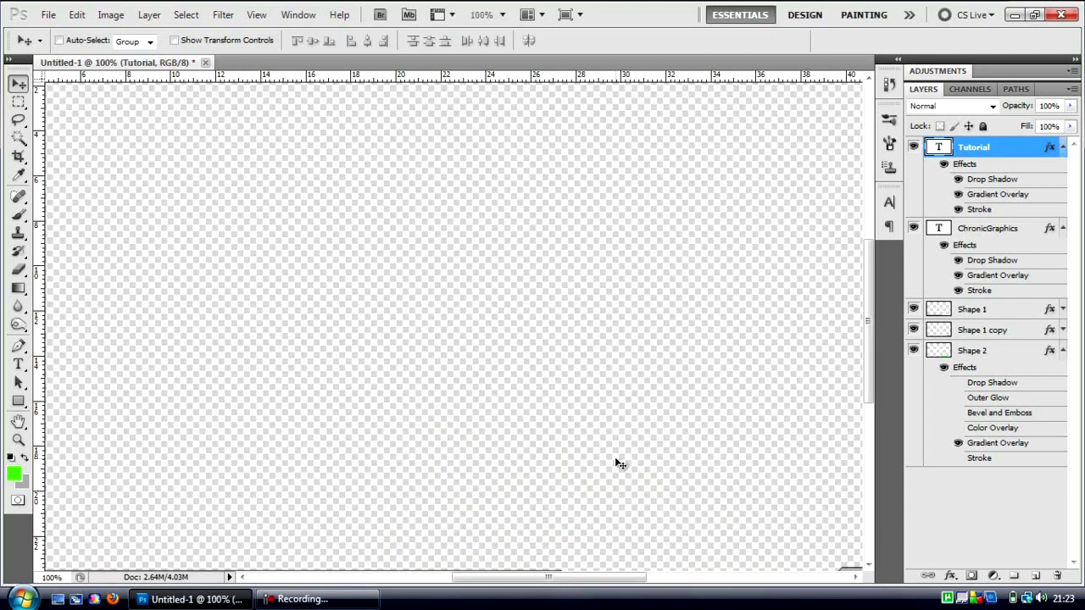
pyautogui.moveTo(883, 308); pyautogui.dragTo(885, 359)
pyautogui.click(913, 310)
pyautogui.click(913, 310)
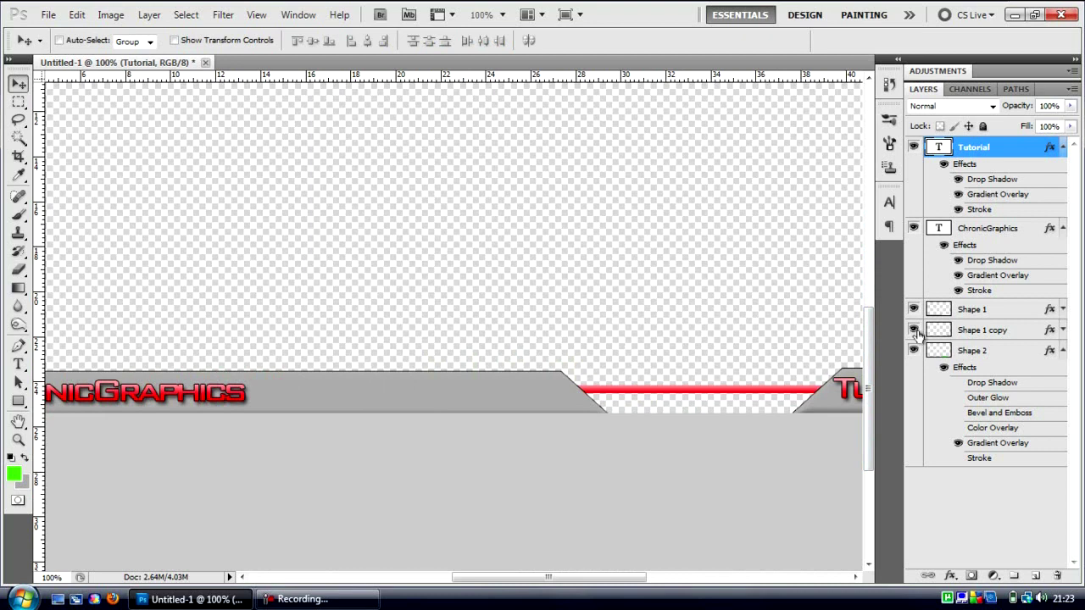
pyautogui.click(913, 331)
pyautogui.click(914, 330)
# Add a stroke to the red connecting strip on the Shape 2 layer and apply the layer style.
pyautogui.rightClick(935, 348)
pyautogui.click(746, 115)
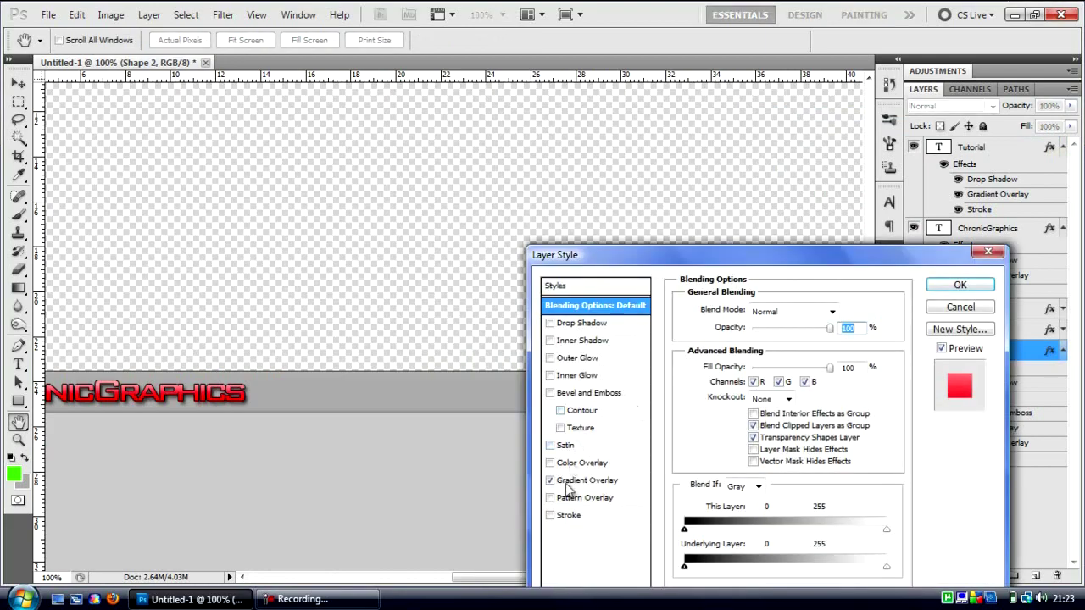
pyautogui.moveTo(607, 262); pyautogui.dragTo(124, 212)
pyautogui.click(67, 465)
pyautogui.click(119, 462)
pyautogui.moveTo(254, 263); pyautogui.dragTo(337, 260)
pyautogui.click(477, 236)
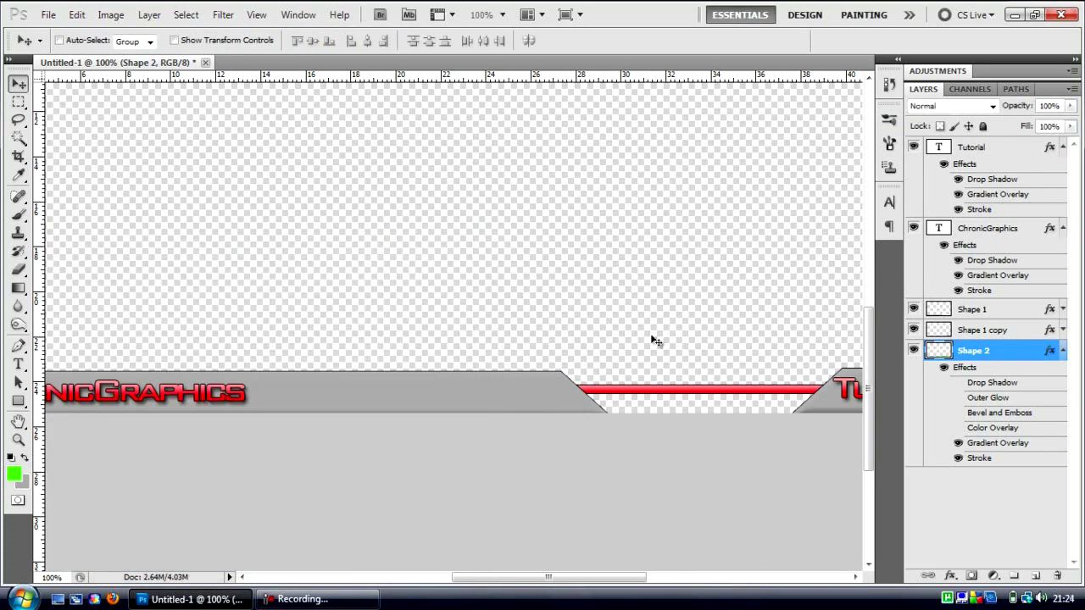
# Merge the Shape 1 and Shape 1 copy bar layers into a single layer.
pyautogui.hotkey('ctrl', 'z')
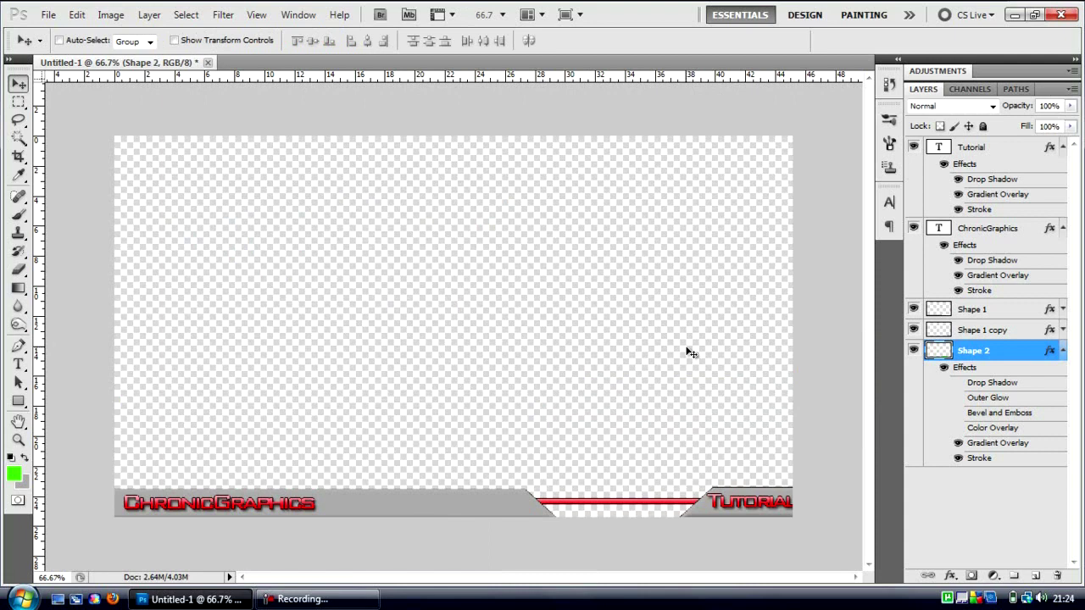
pyautogui.click(963, 333)
pyautogui.keyDown('shift'); pyautogui.click(967, 310); pyautogui.keyUp('shift')
pyautogui.rightClick(964, 331)
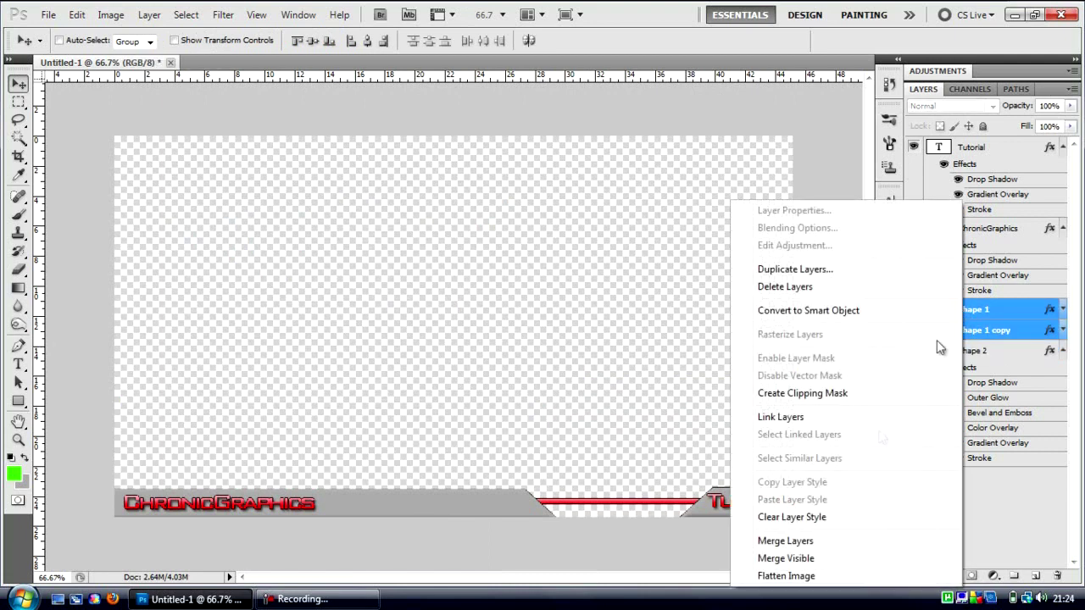
pyautogui.click(815, 541)
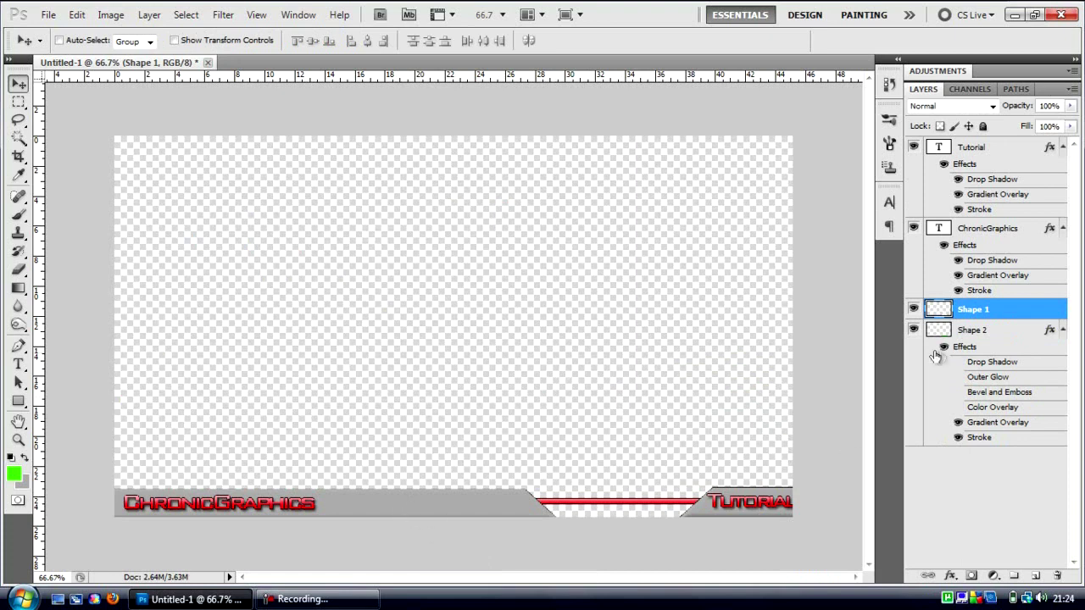
# Load the merged gray bars as a selection and subtract their lower half with the Rectangular Marquee tool.
pyautogui.keyDown('ctrl'); pyautogui.click(939, 314); pyautogui.keyUp('ctrl')
pyautogui.press('a')
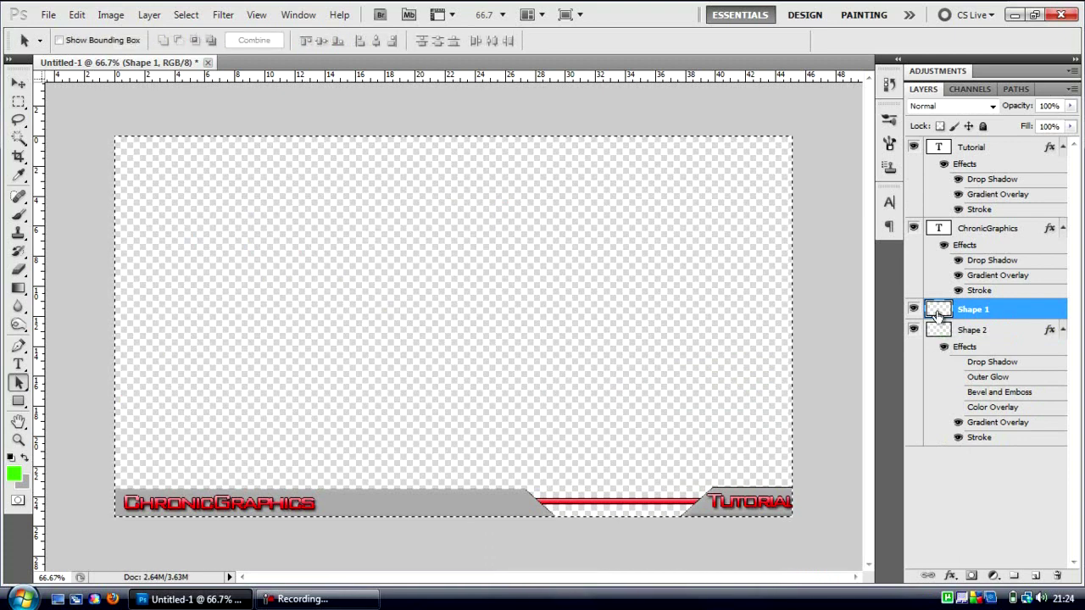
pyautogui.click(19, 101)
pyautogui.press('alt')
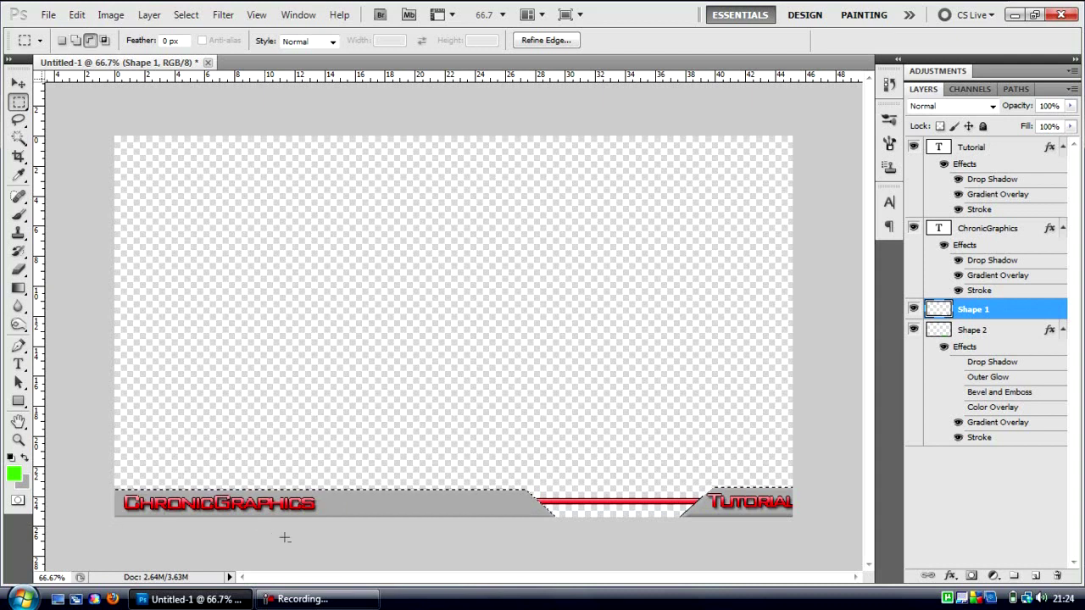
pyautogui.moveTo(525, 543); pyautogui.dragTo(811, 503)
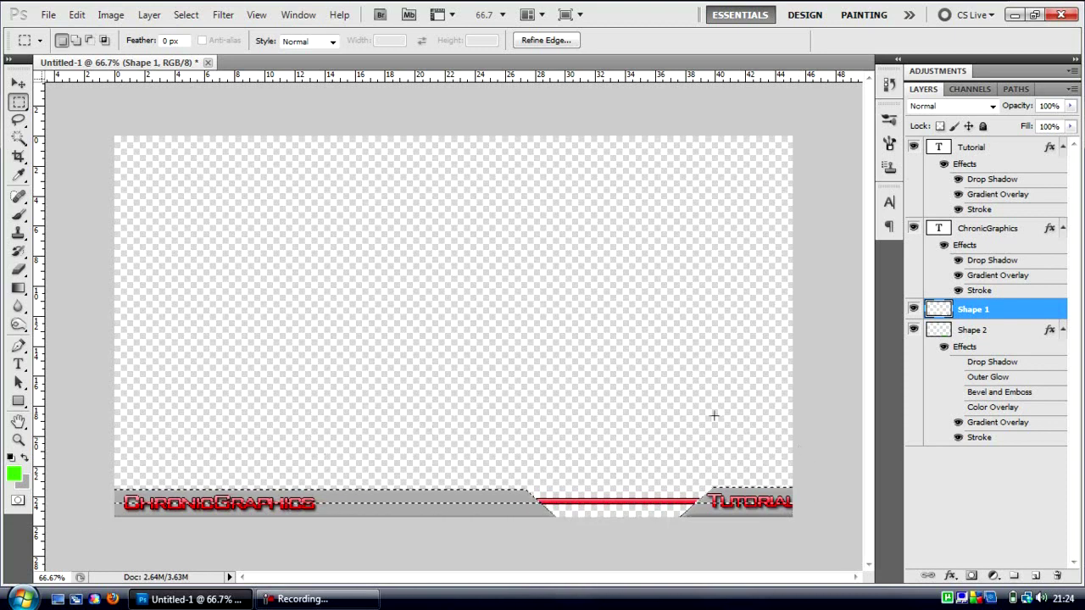
# Create a new layer above the merged bars and set the foreground color to white (R 255, G 255, B 255).
pyautogui.click(1039, 578)
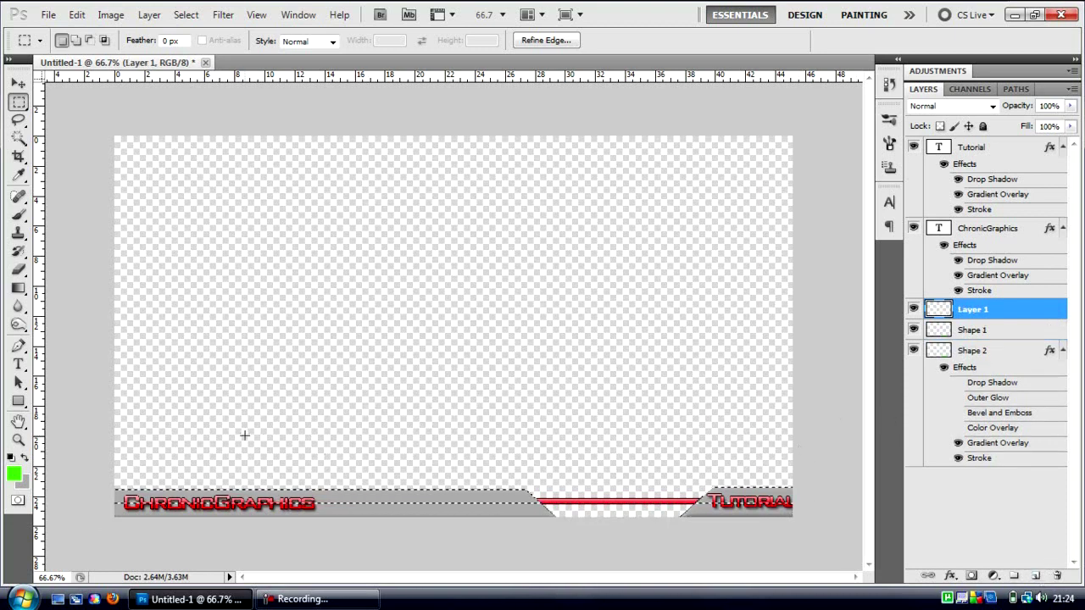
pyautogui.click(14, 475)
pyautogui.moveTo(354, 481); pyautogui.dragTo(328, 303)
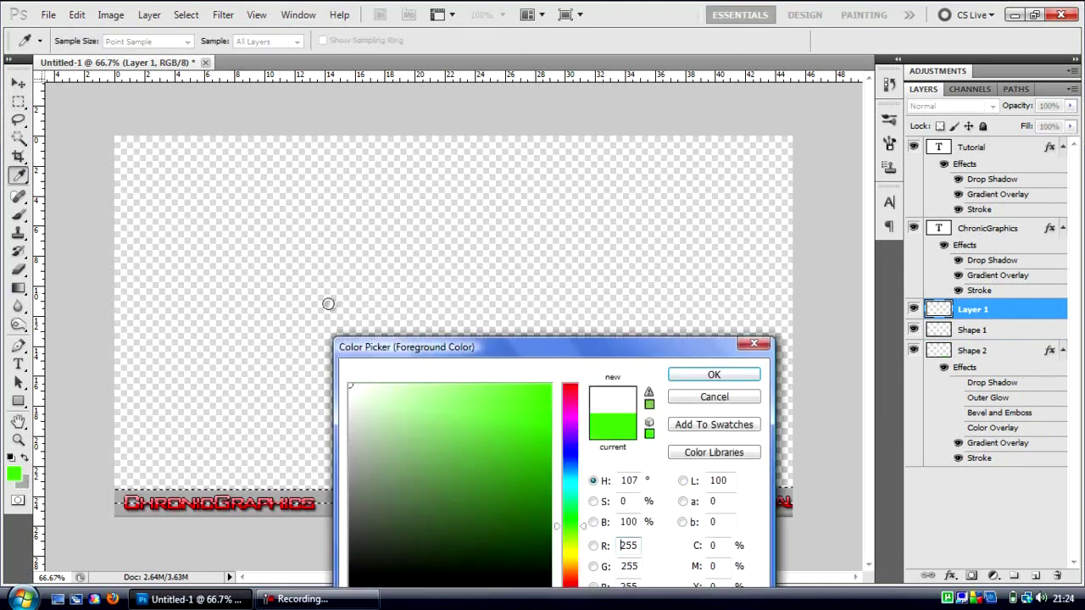
pyautogui.click(714, 377)
# Fill the selected upper half of the bars with a vertical Foreground to Transparent linear gradient, and deselect.
pyautogui.click(18, 287)
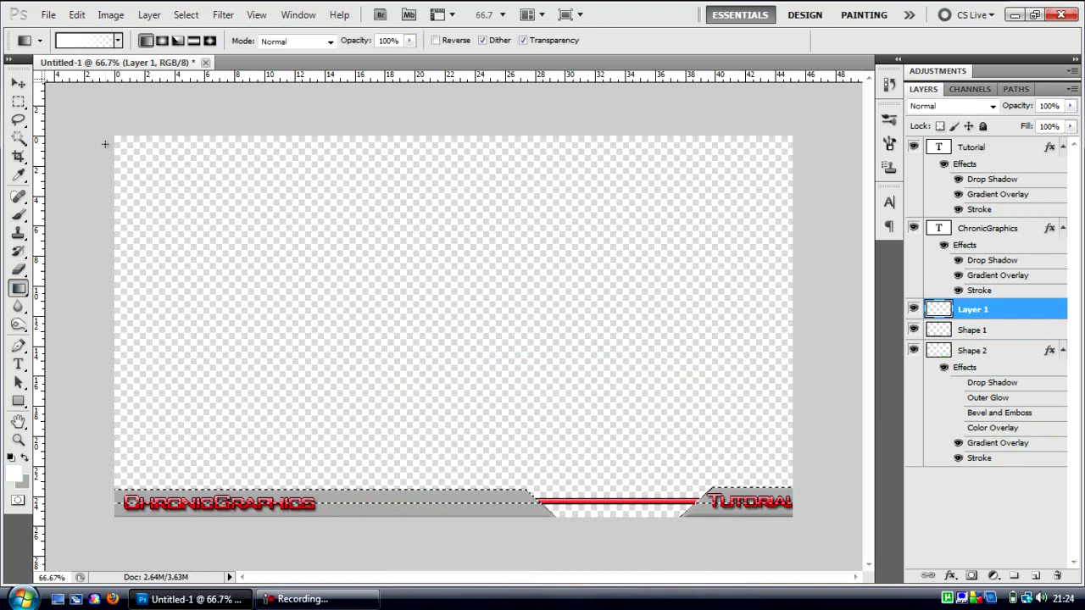
pyautogui.click(88, 41)
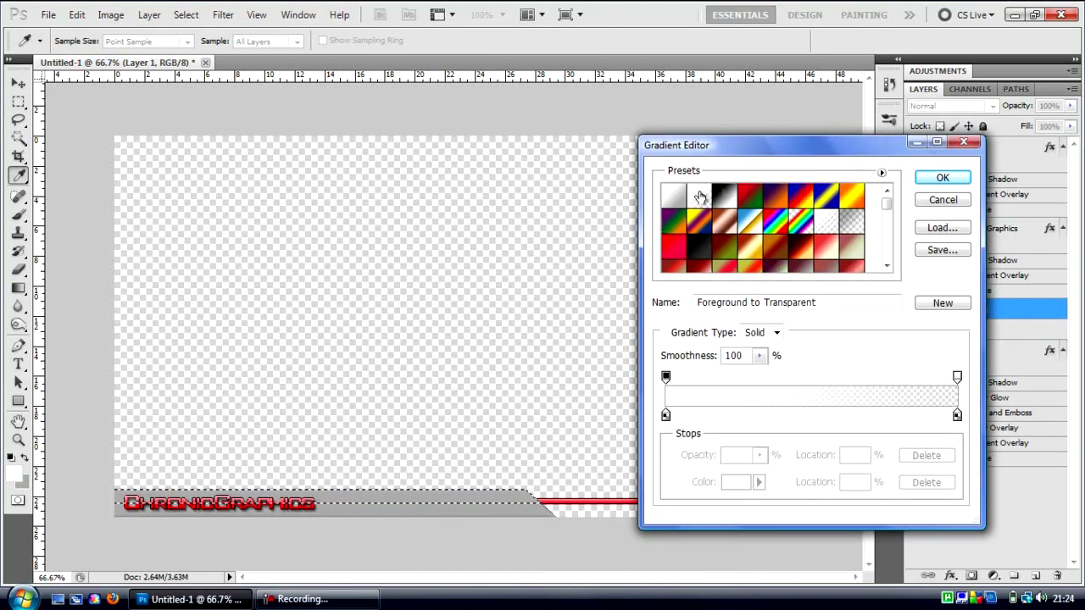
pyautogui.click(942, 177)
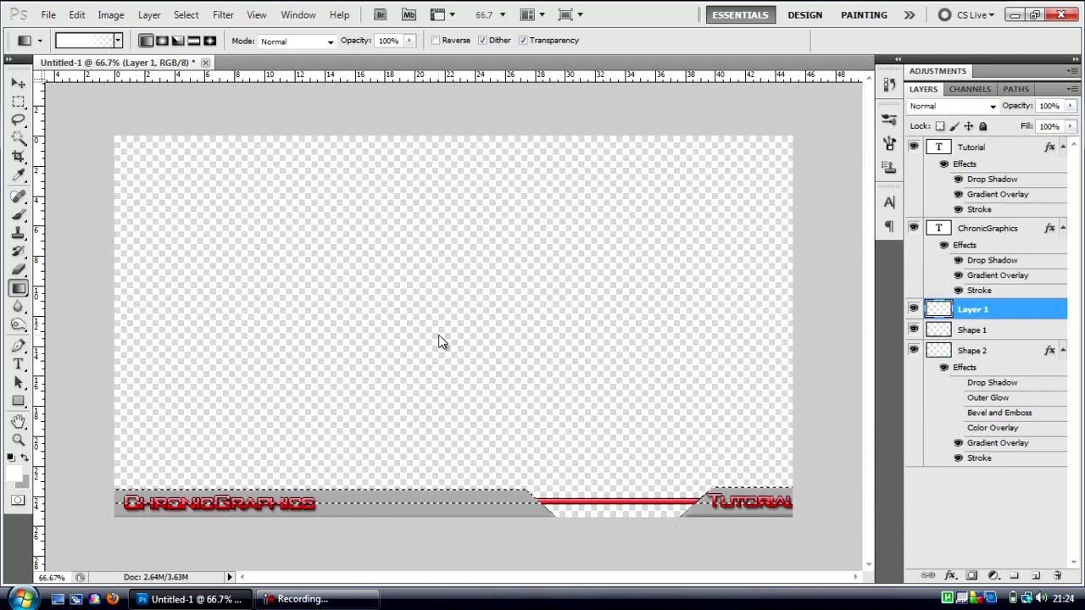
pyautogui.moveTo(454, 445); pyautogui.dragTo(454, 472)
pyautogui.moveTo(451, 535); pyautogui.dragTo(451, 535)
pyautogui.hotkey('ctrl', 'd')
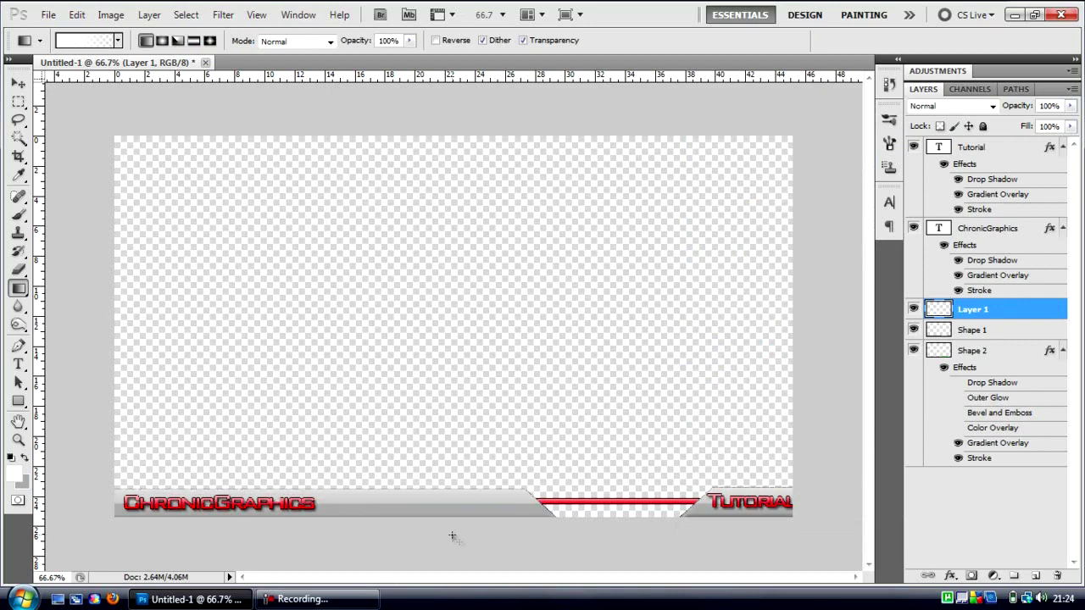
pyautogui.hotkey('ctrl', '+')
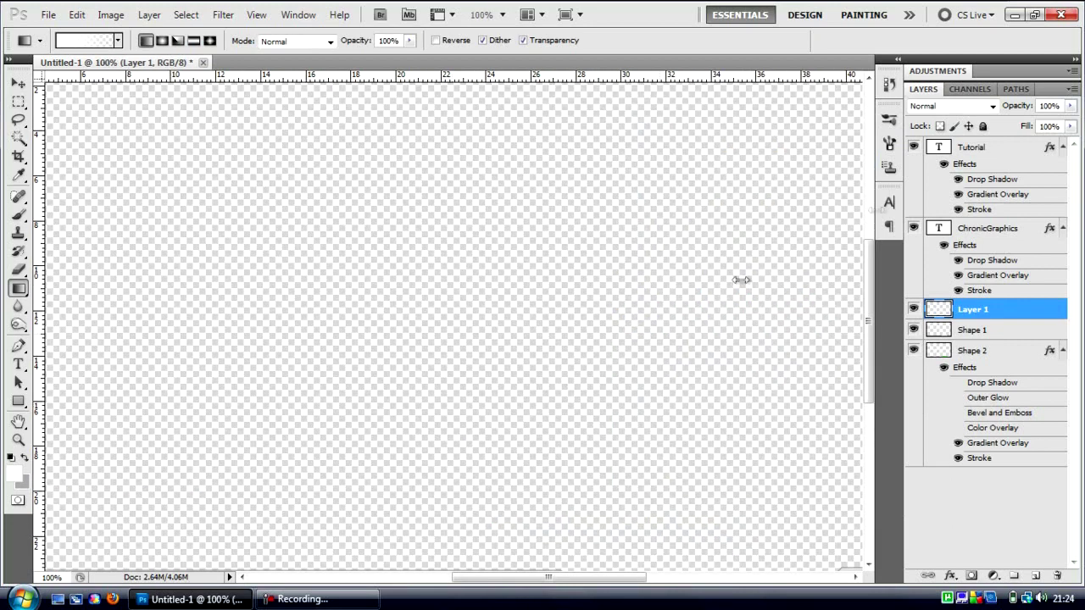
pyautogui.moveTo(869, 273); pyautogui.dragTo(870, 323)
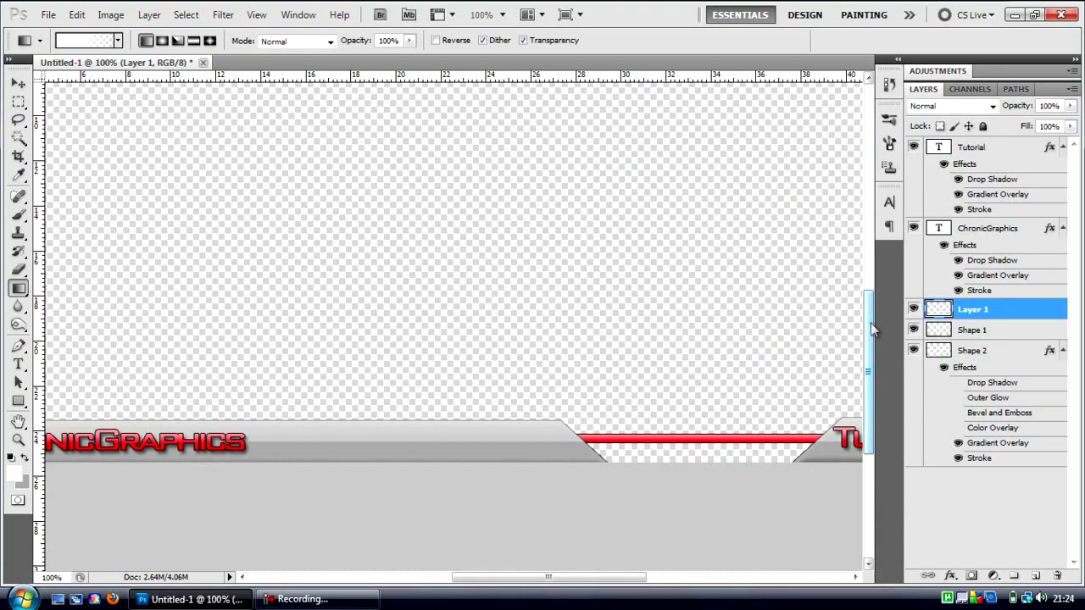
pyautogui.moveTo(495, 580); pyautogui.dragTo(546, 583)
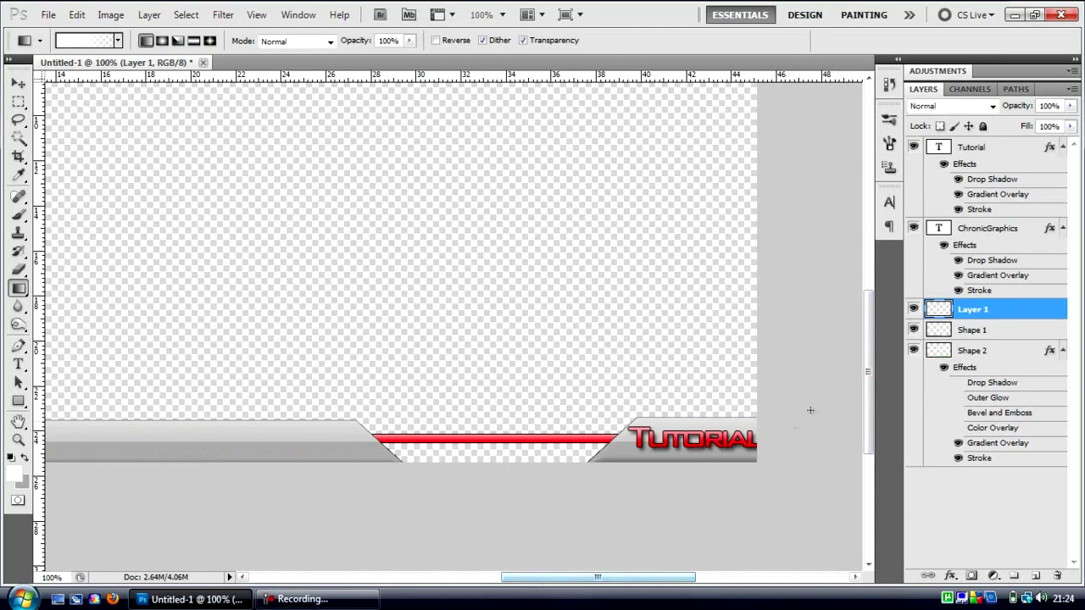
pyautogui.moveTo(873, 371); pyautogui.dragTo(869, 289)
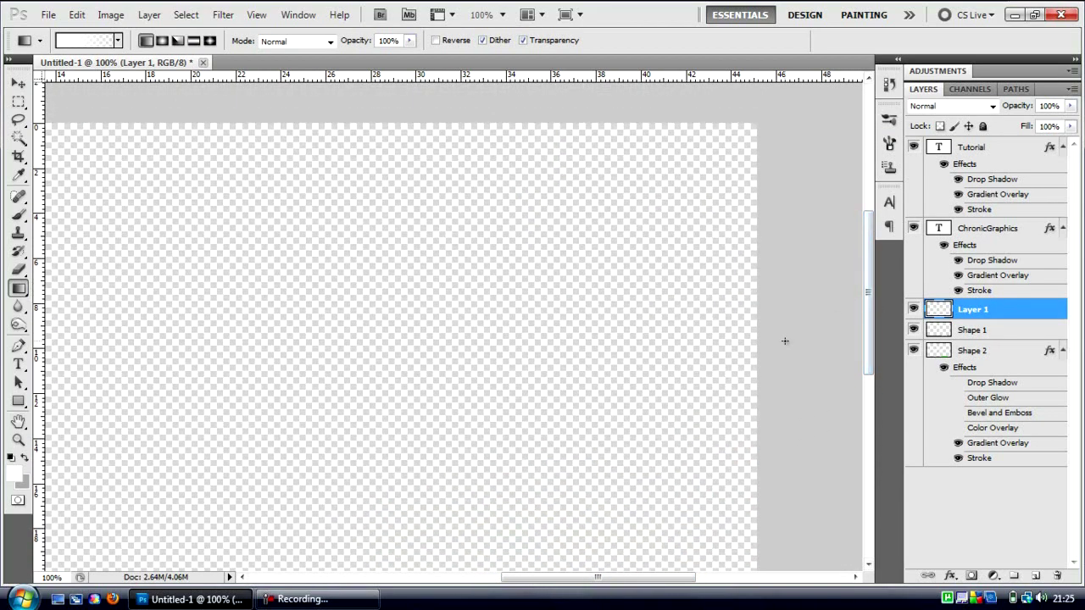